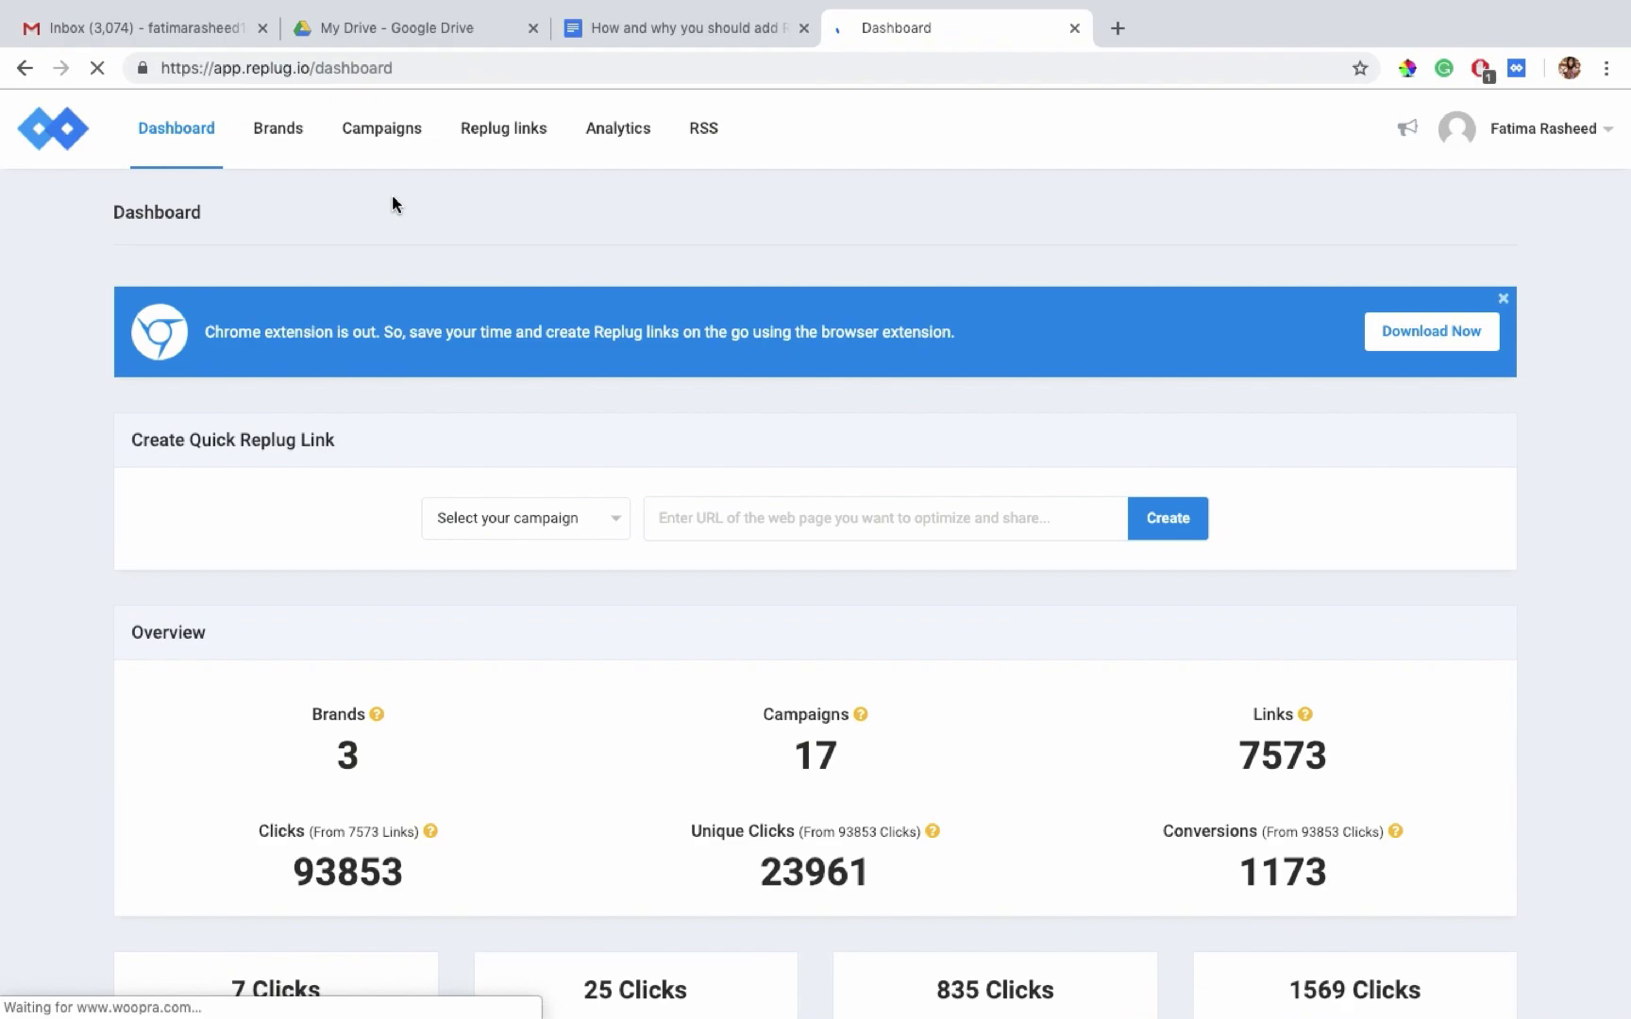
# - Start a new Replug campaign assigned to the ContentStudio brand
pyautogui.click(391, 132)
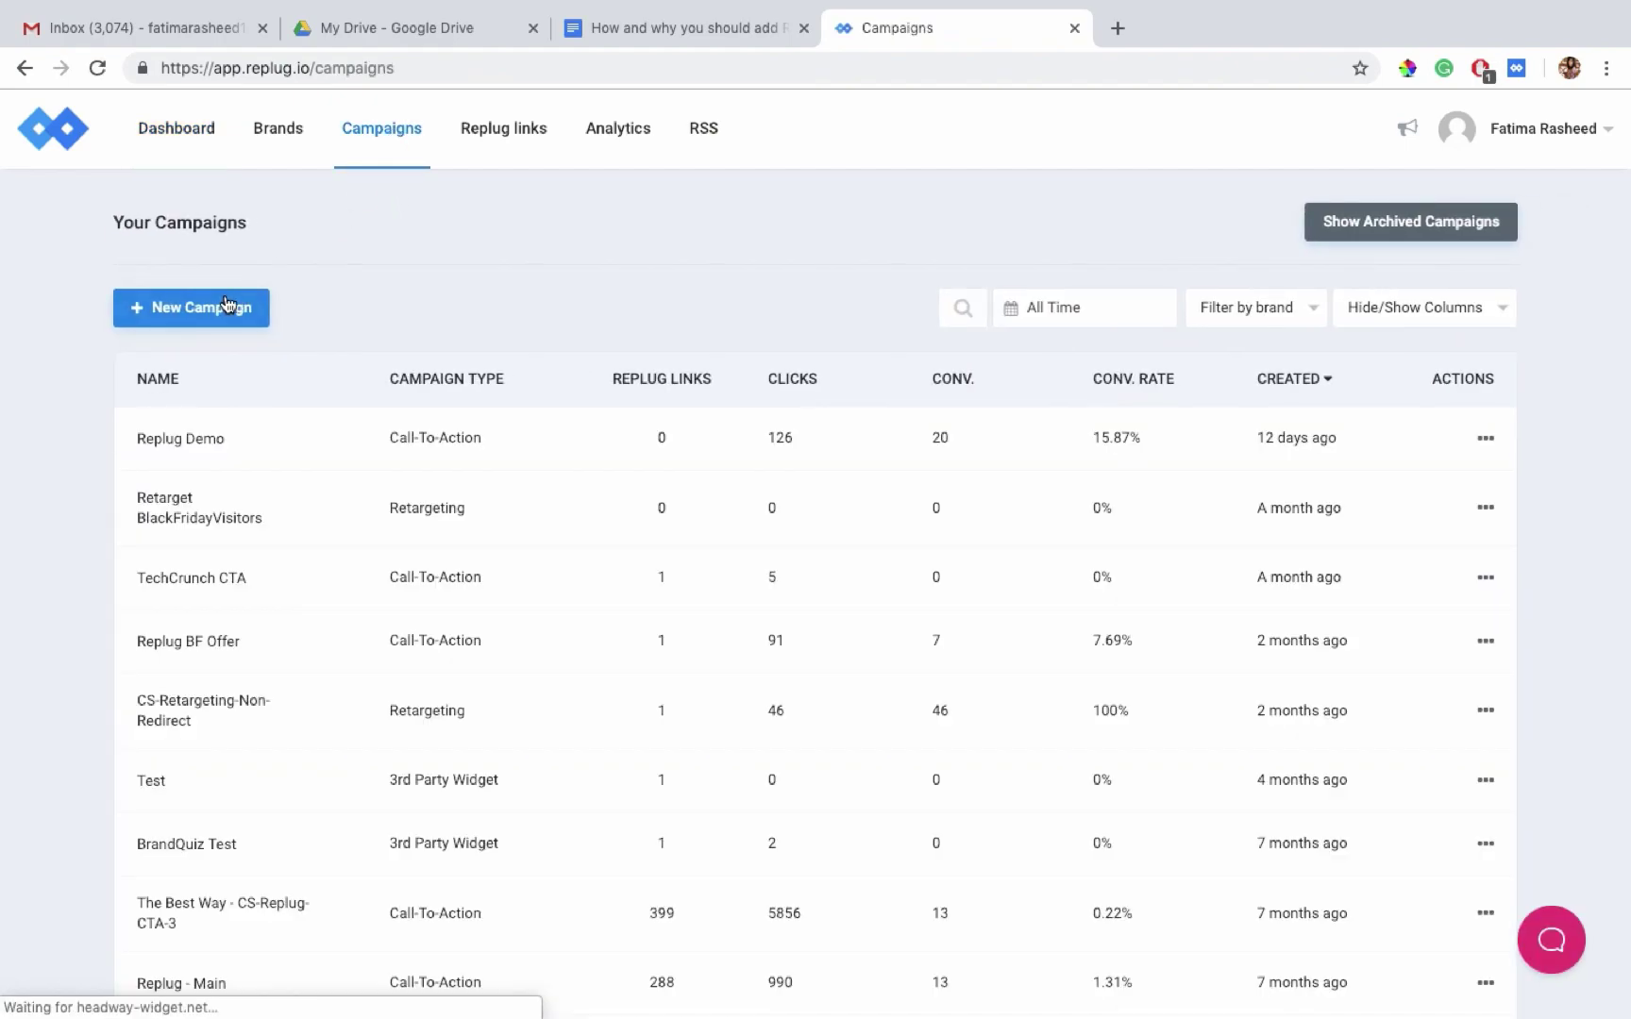
pyautogui.click(226, 304)
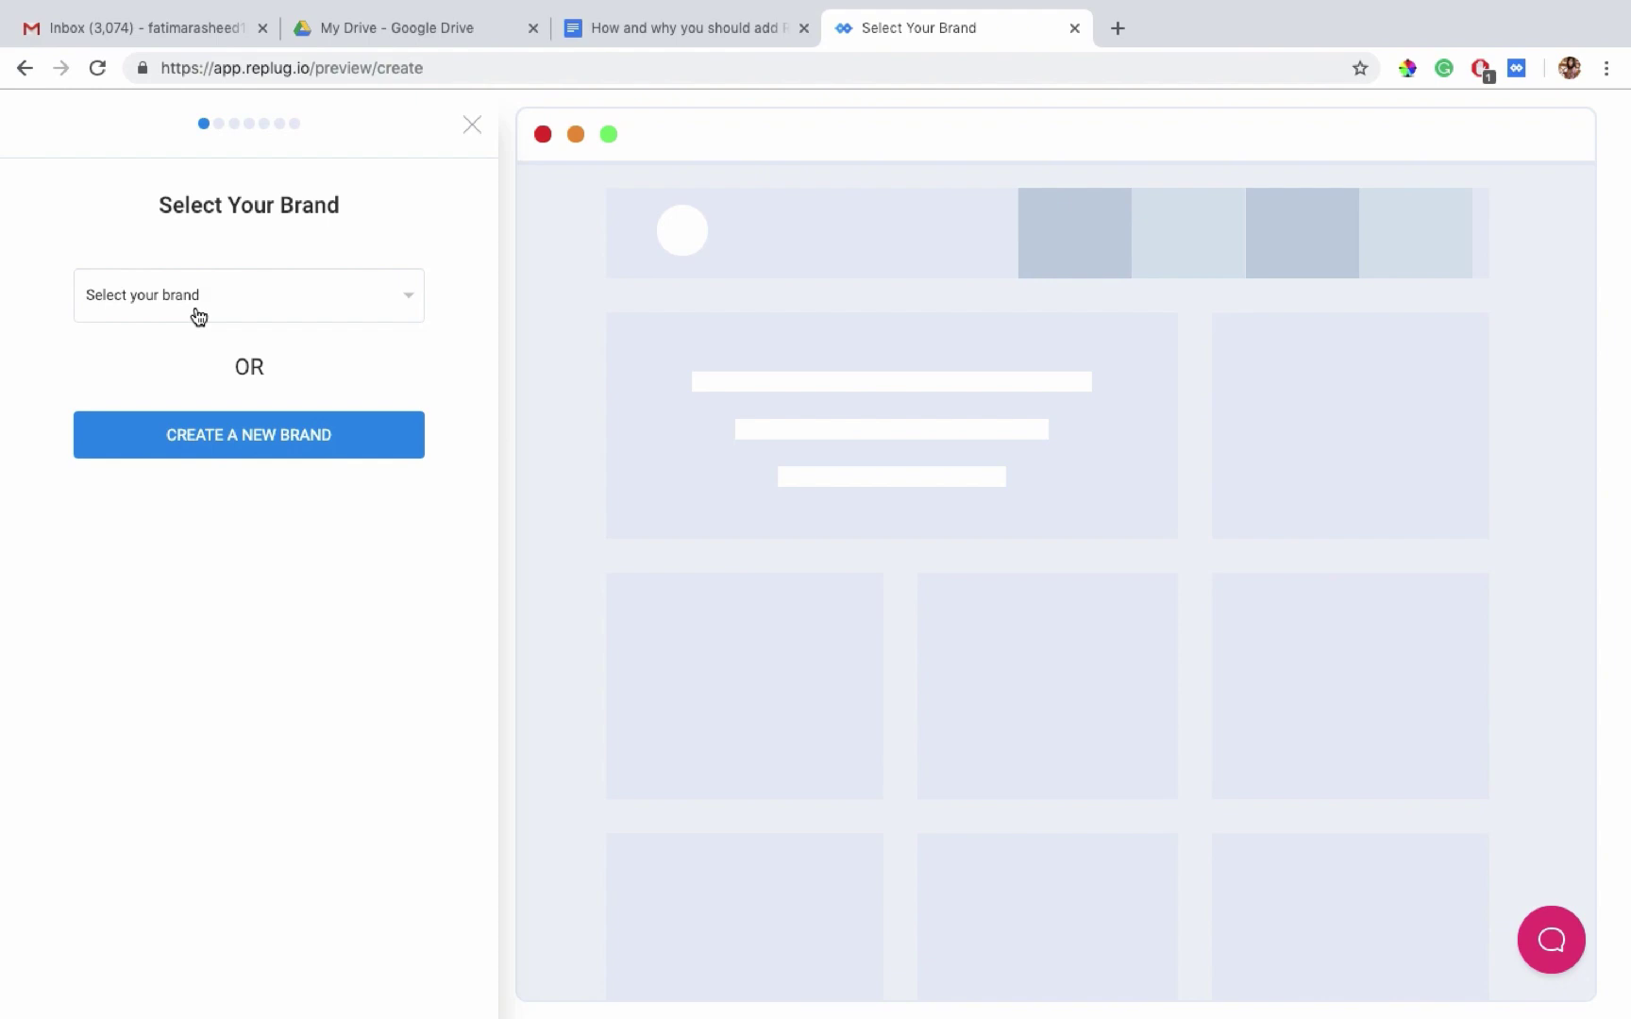
pyautogui.click(253, 313)
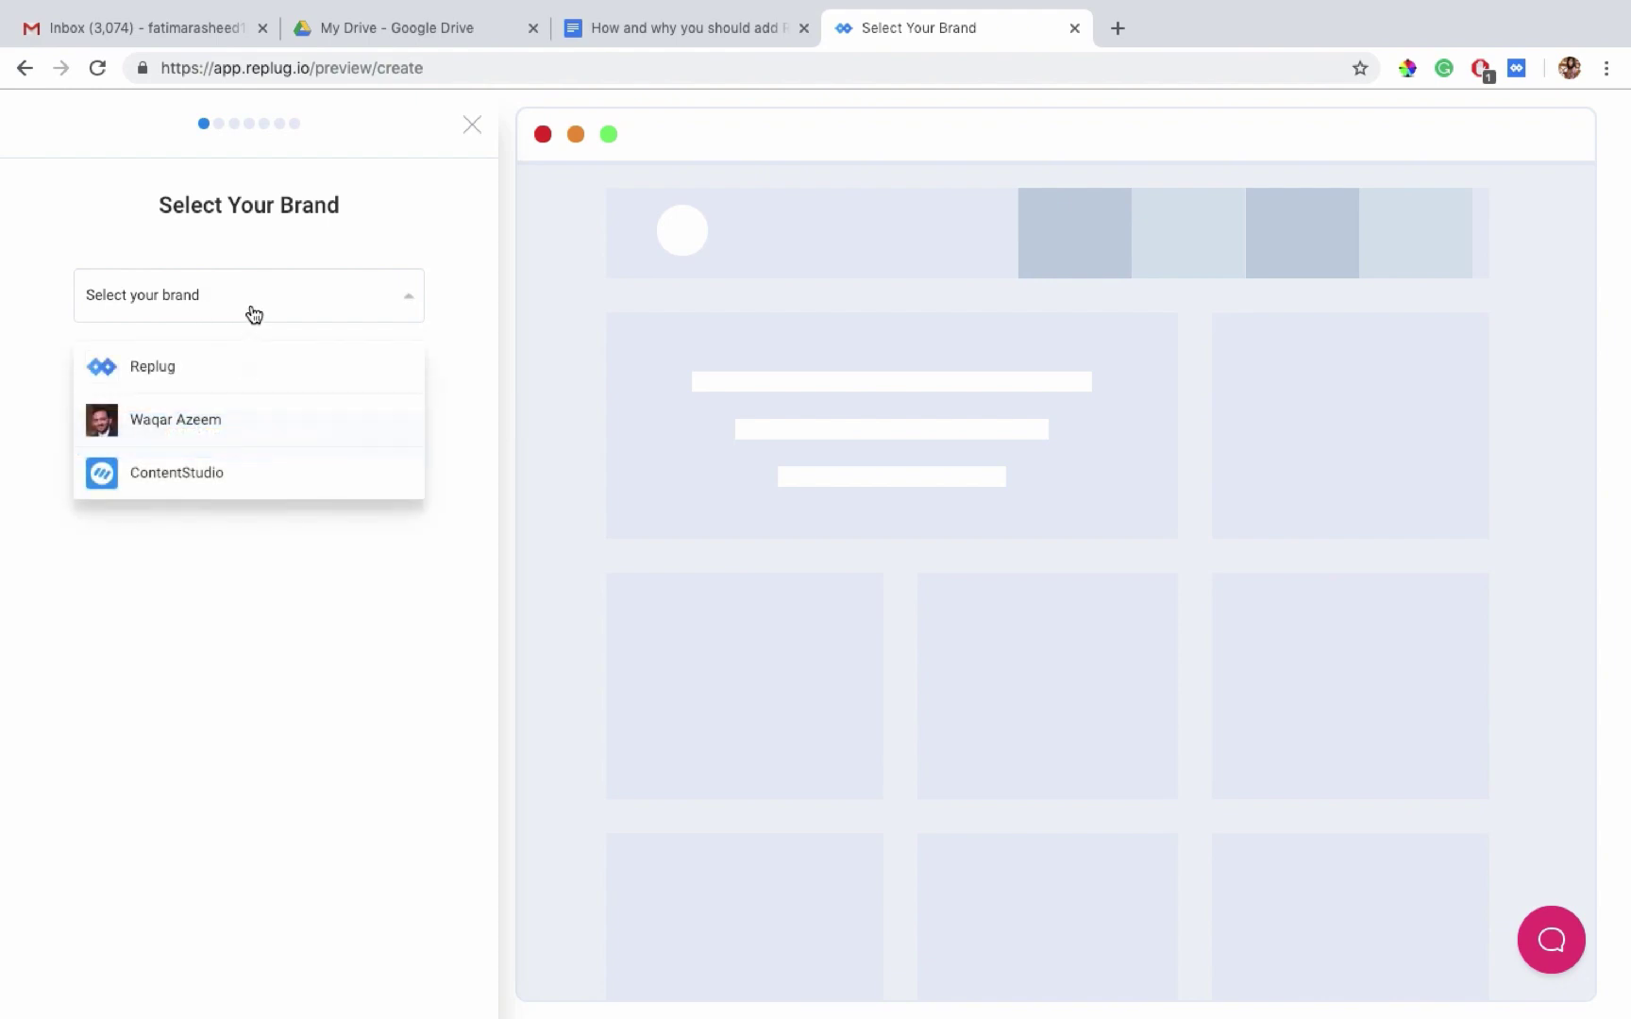
pyautogui.click(202, 472)
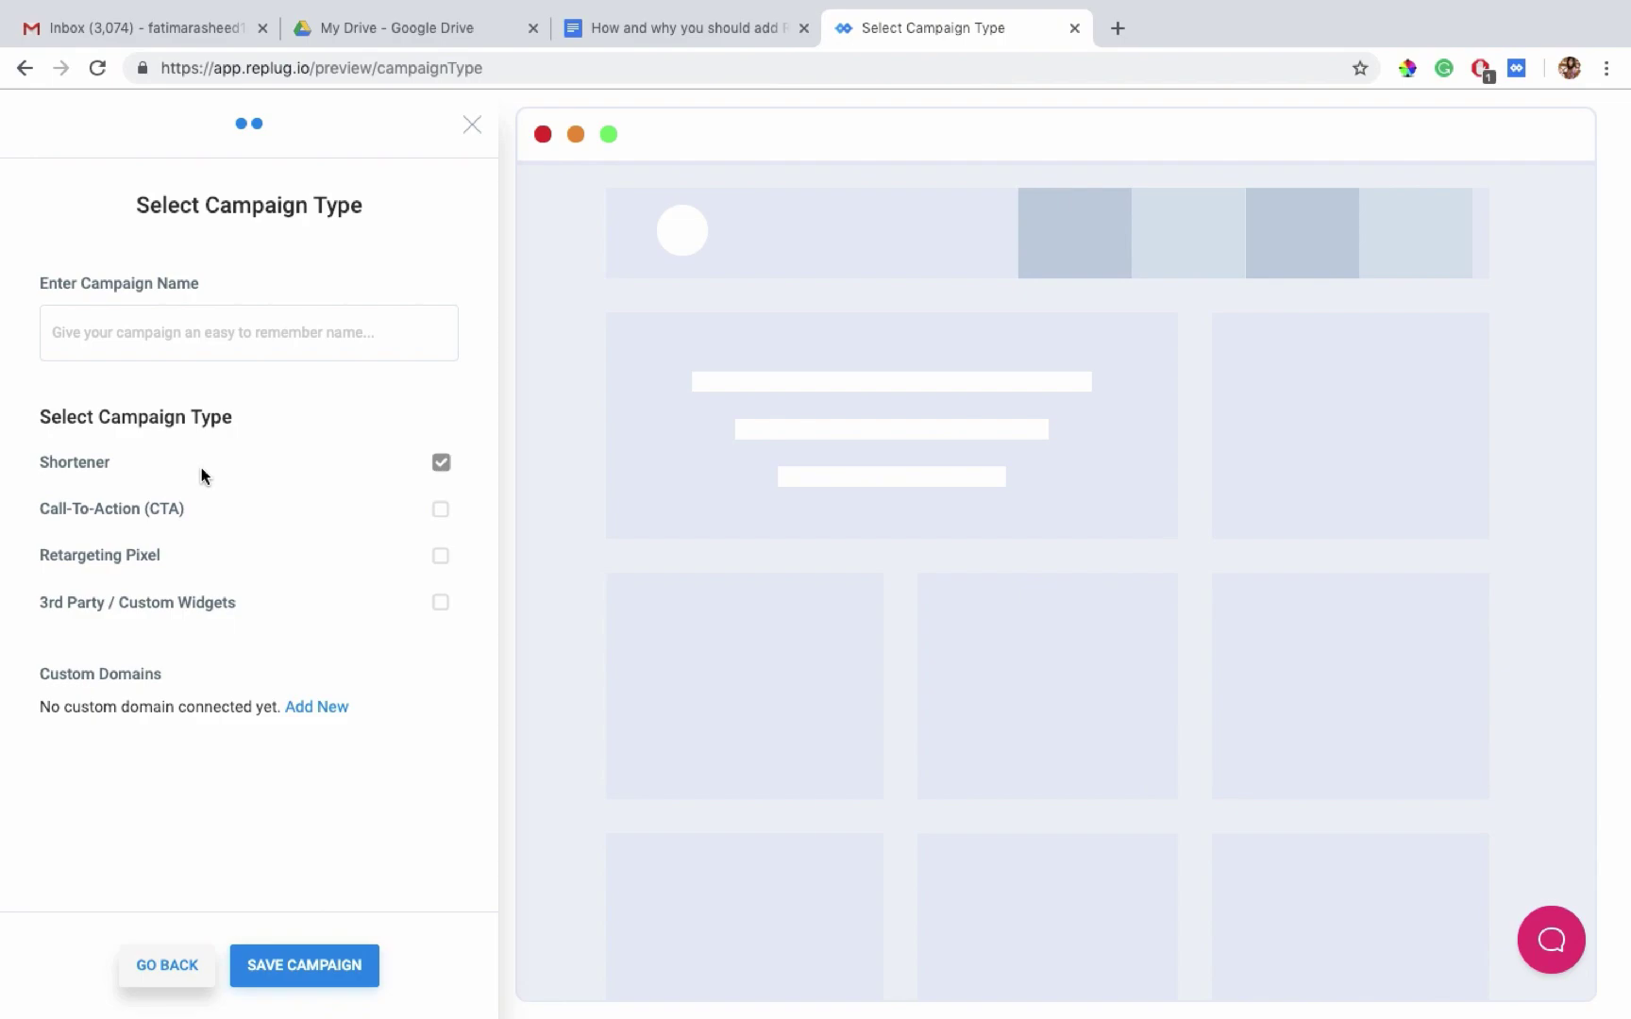
# - Name the campaign 'NewYear's Retargeting Campaign' and make it a Retargeting Pixel campaign
pyautogui.click(393, 345)
pyautogui.write('Ne')
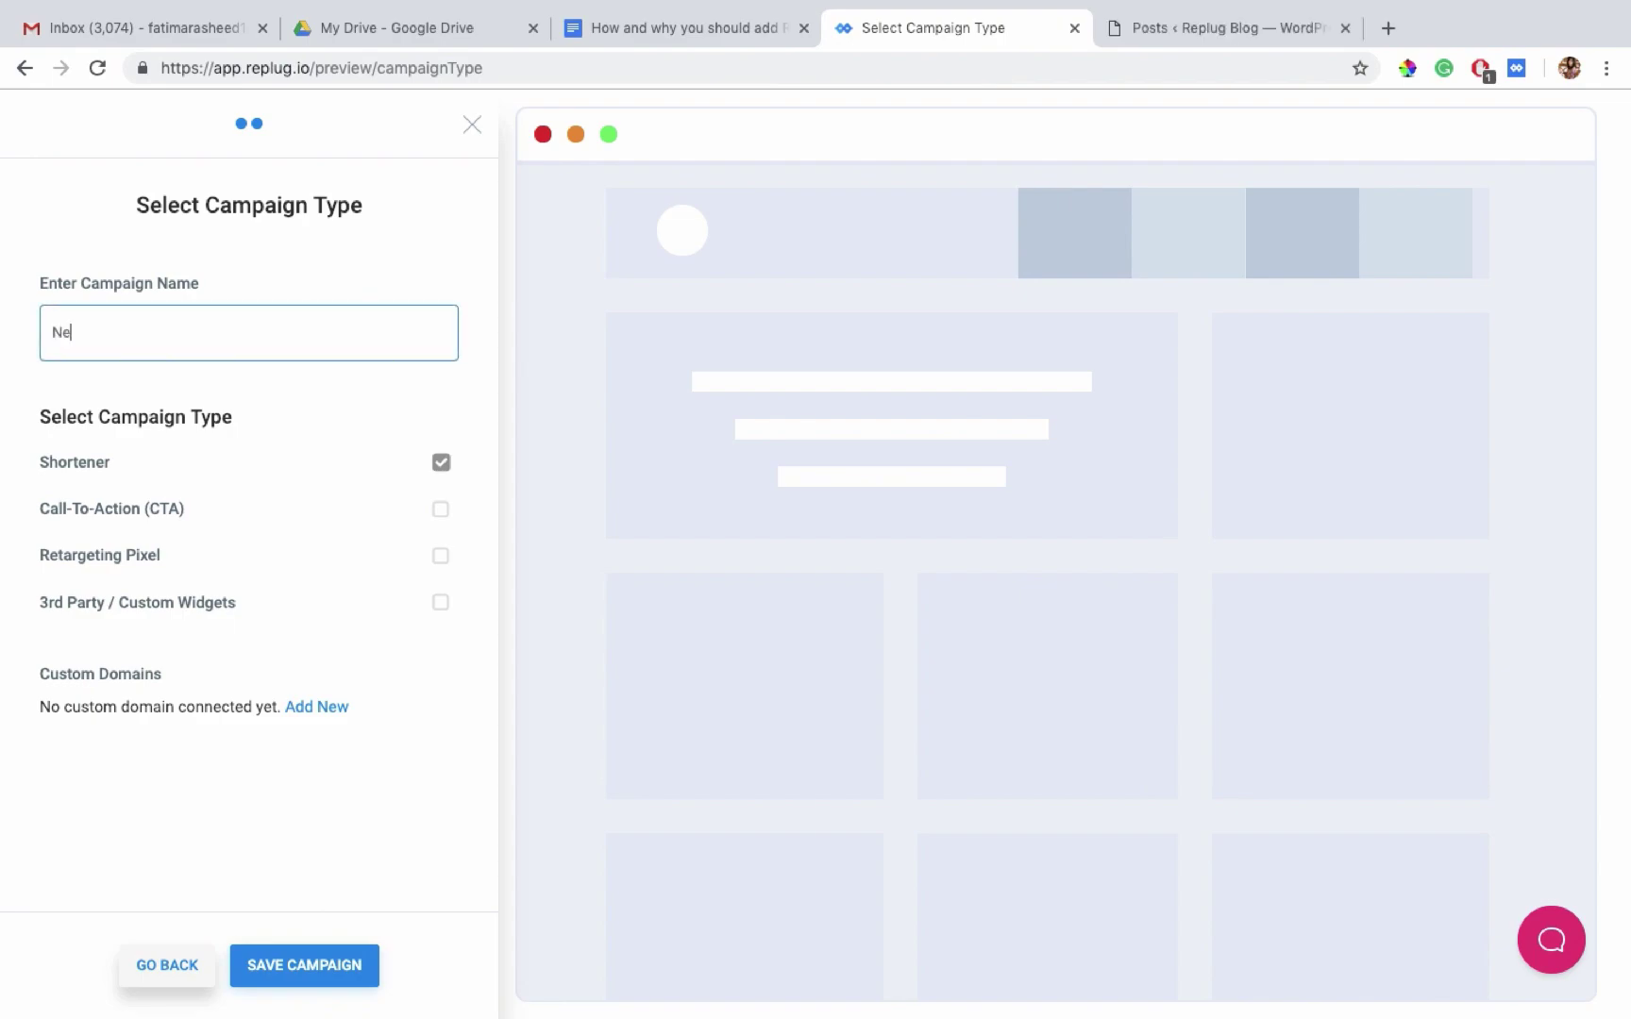
pyautogui.write("wYear's")
pyautogui.write('Retargeting Campaign')
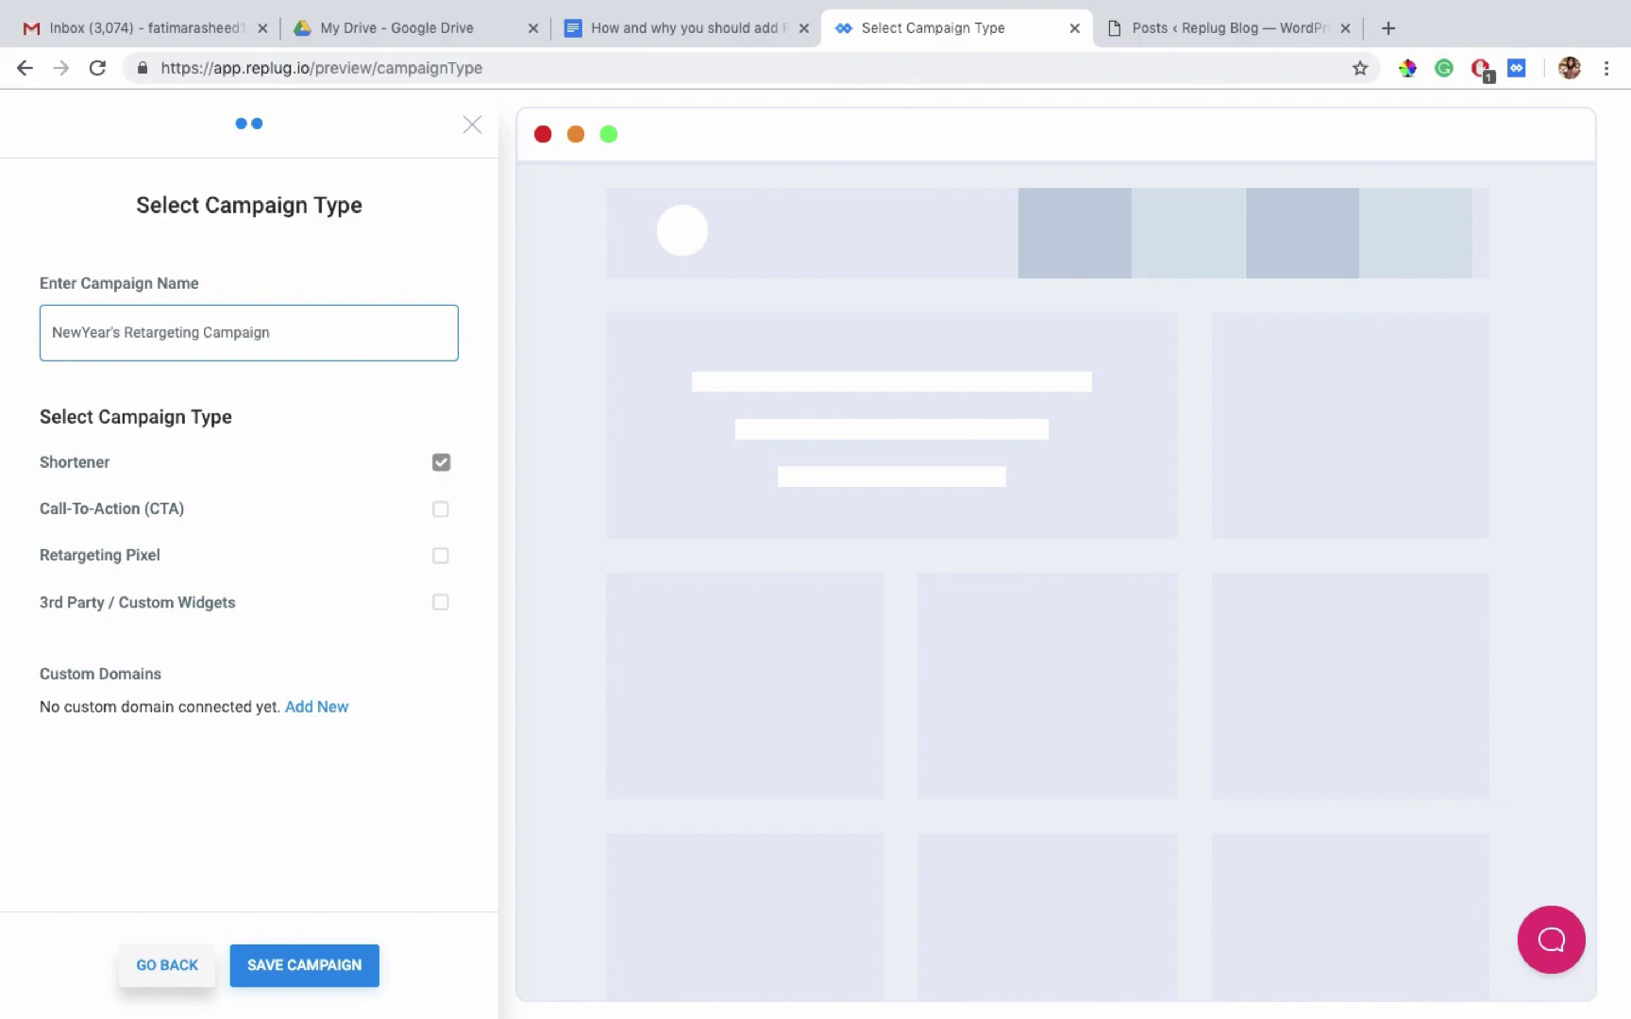
pyautogui.click(440, 556)
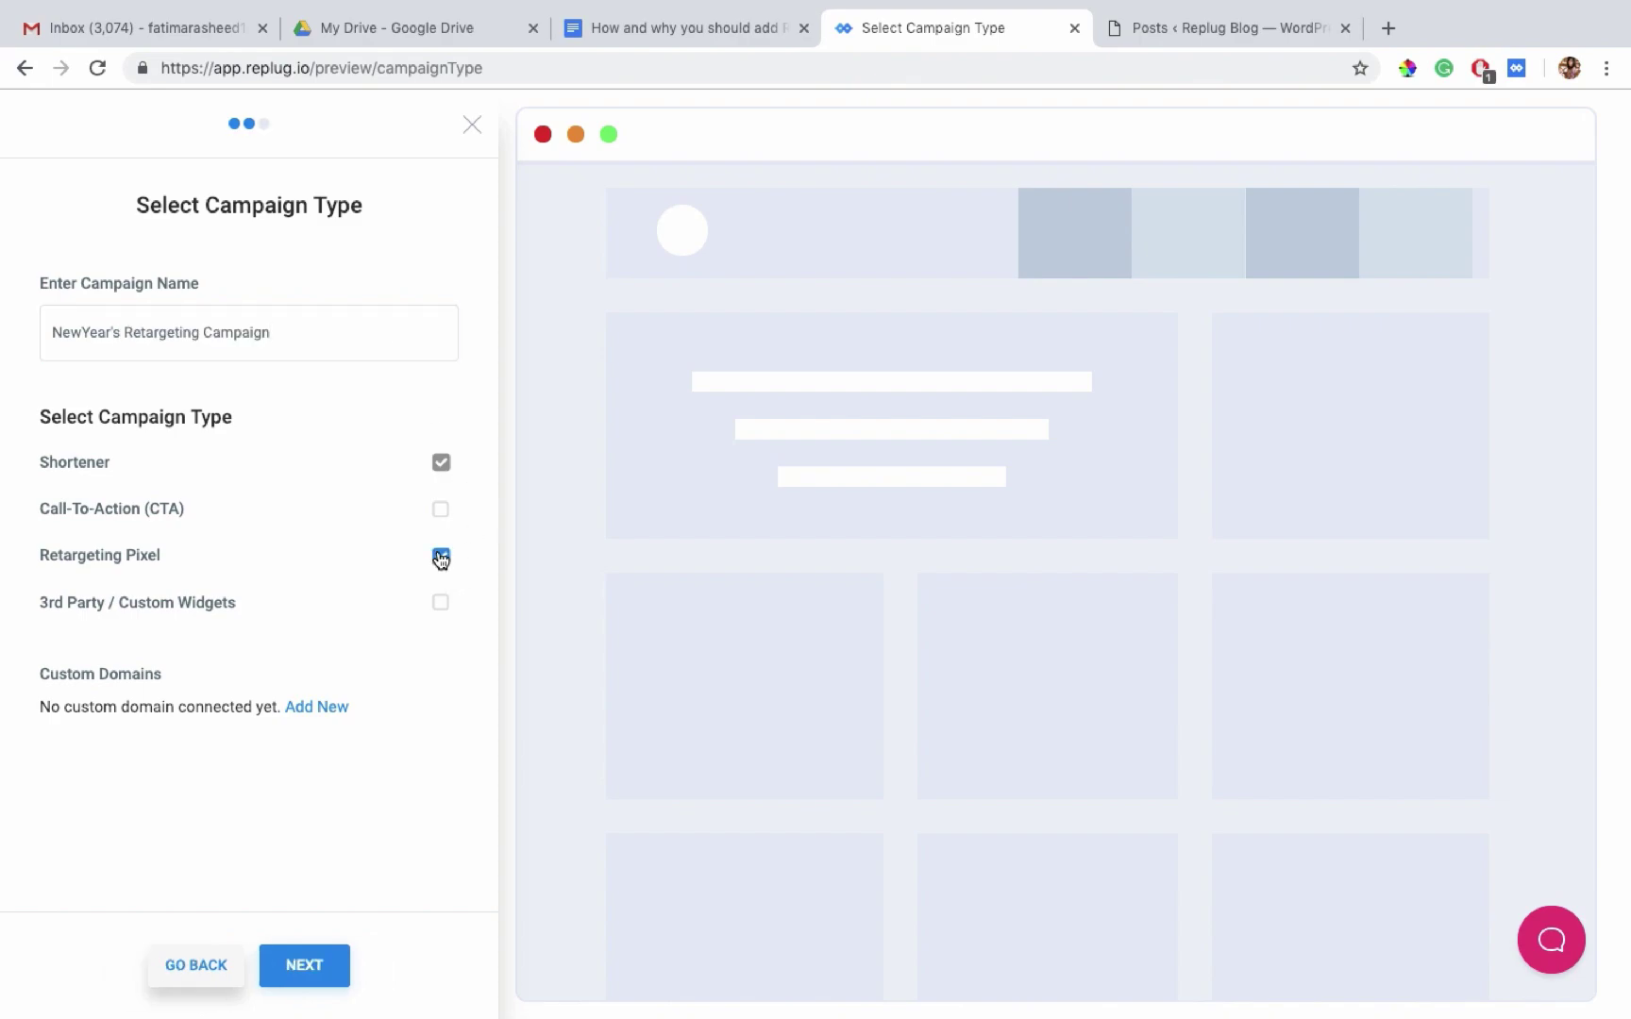
pyautogui.click(311, 972)
# - Add a new retargeting script named 'NewYear's Facebook'
pyautogui.click(254, 424)
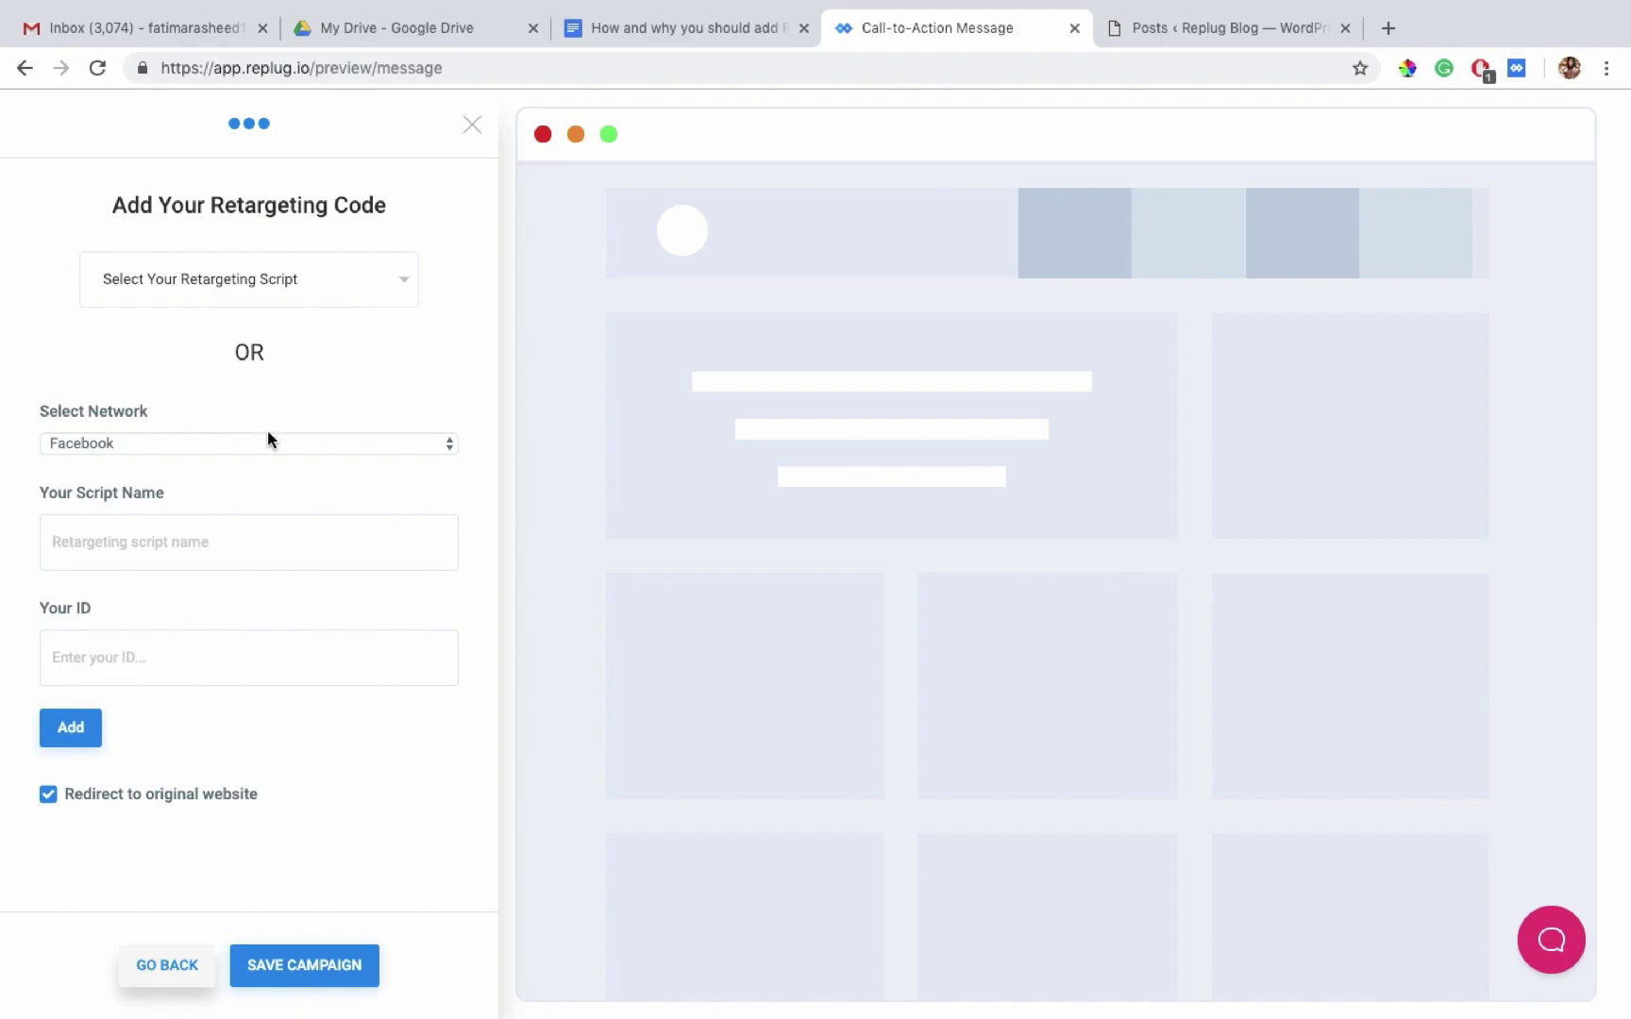
pyautogui.click(246, 542)
pyautogui.write("NewYear's Facebook")
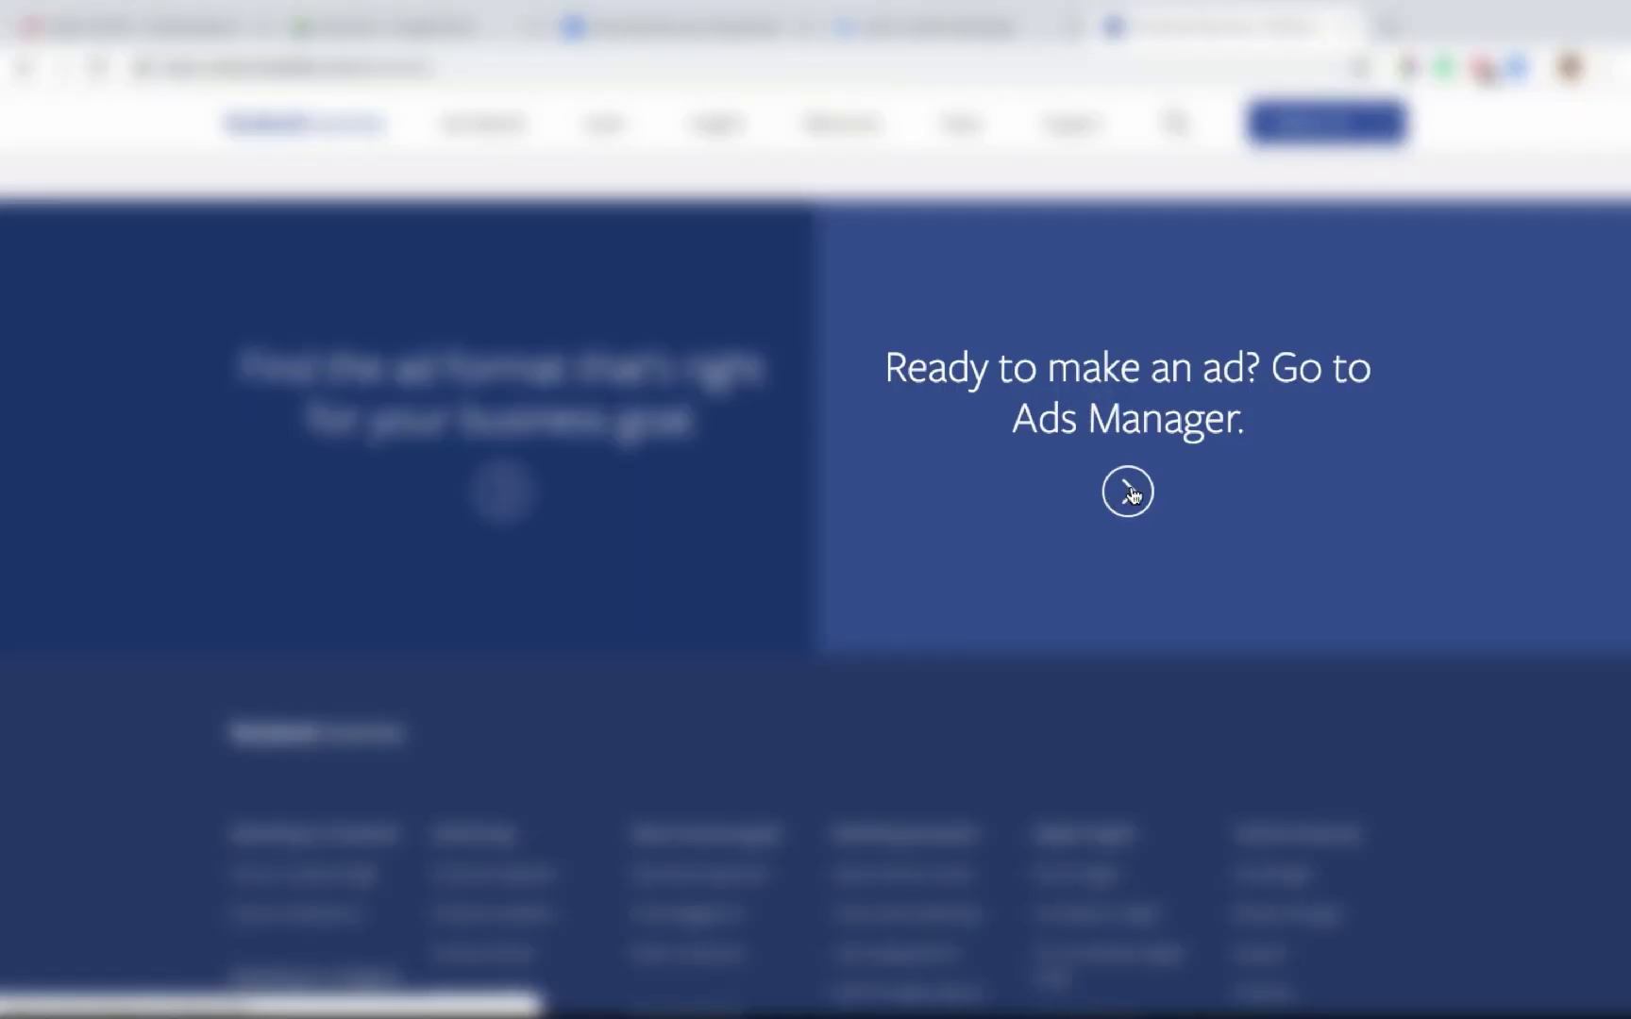
# - Copy the pixel ID from Facebook Ads Manager's Pixels page and add it to the Replug script
pyautogui.click(1127, 492)
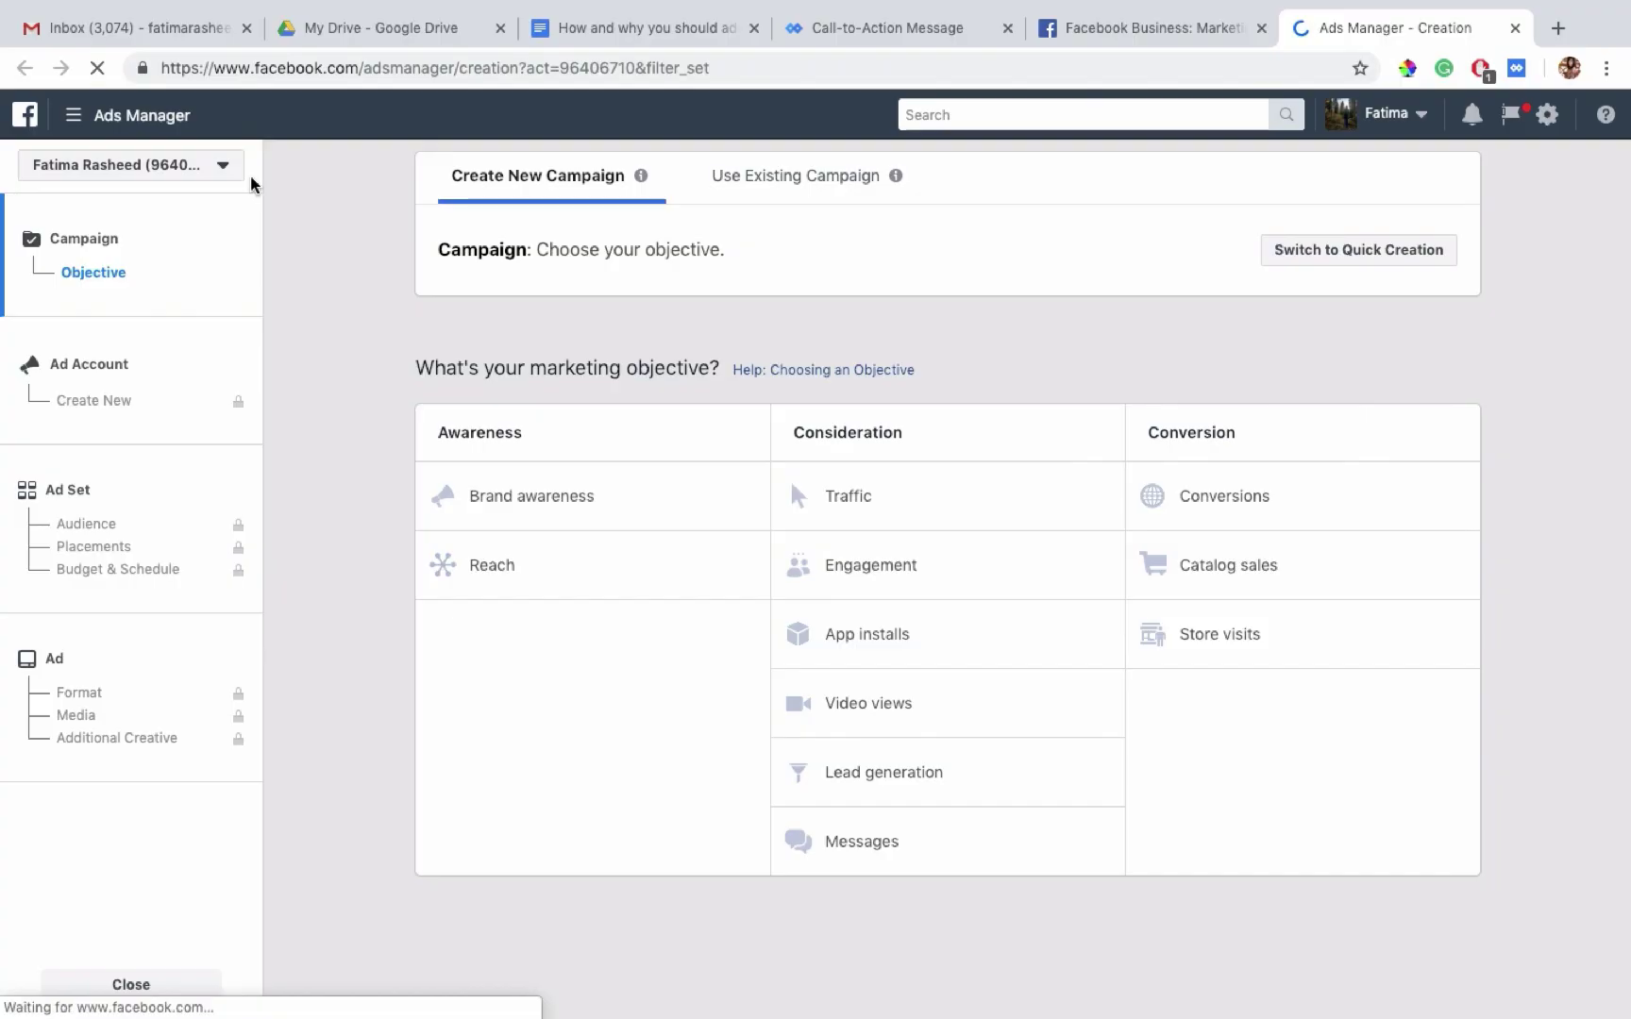
pyautogui.click(74, 115)
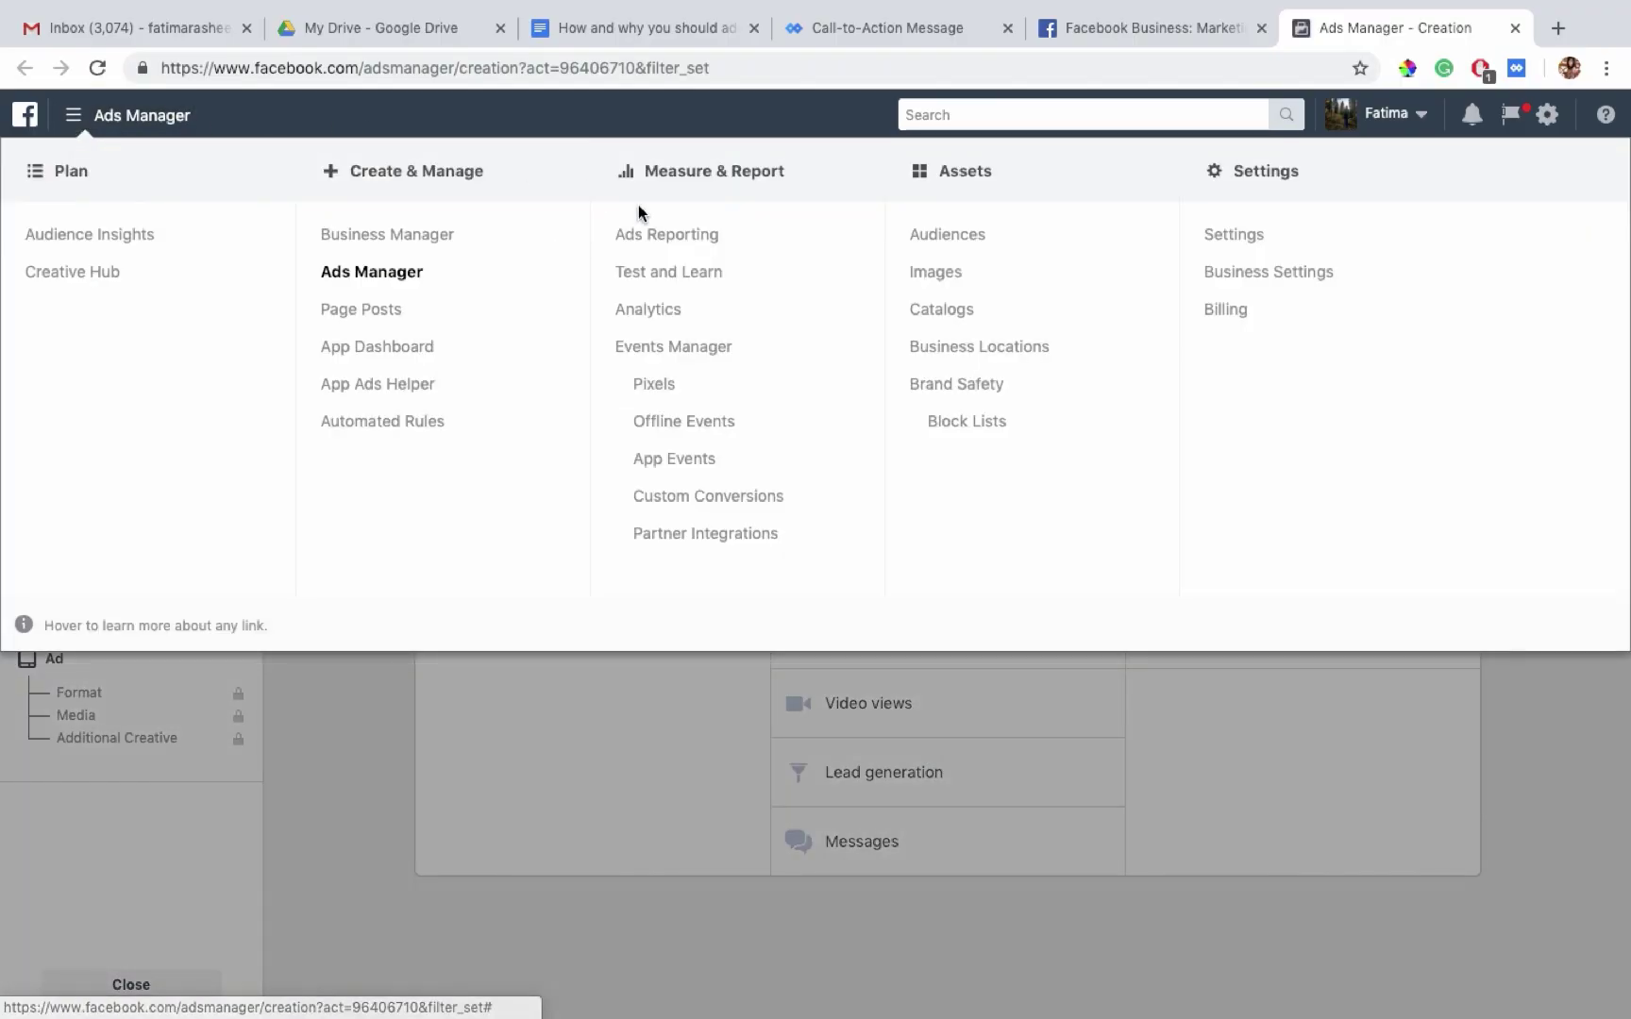
pyautogui.click(663, 385)
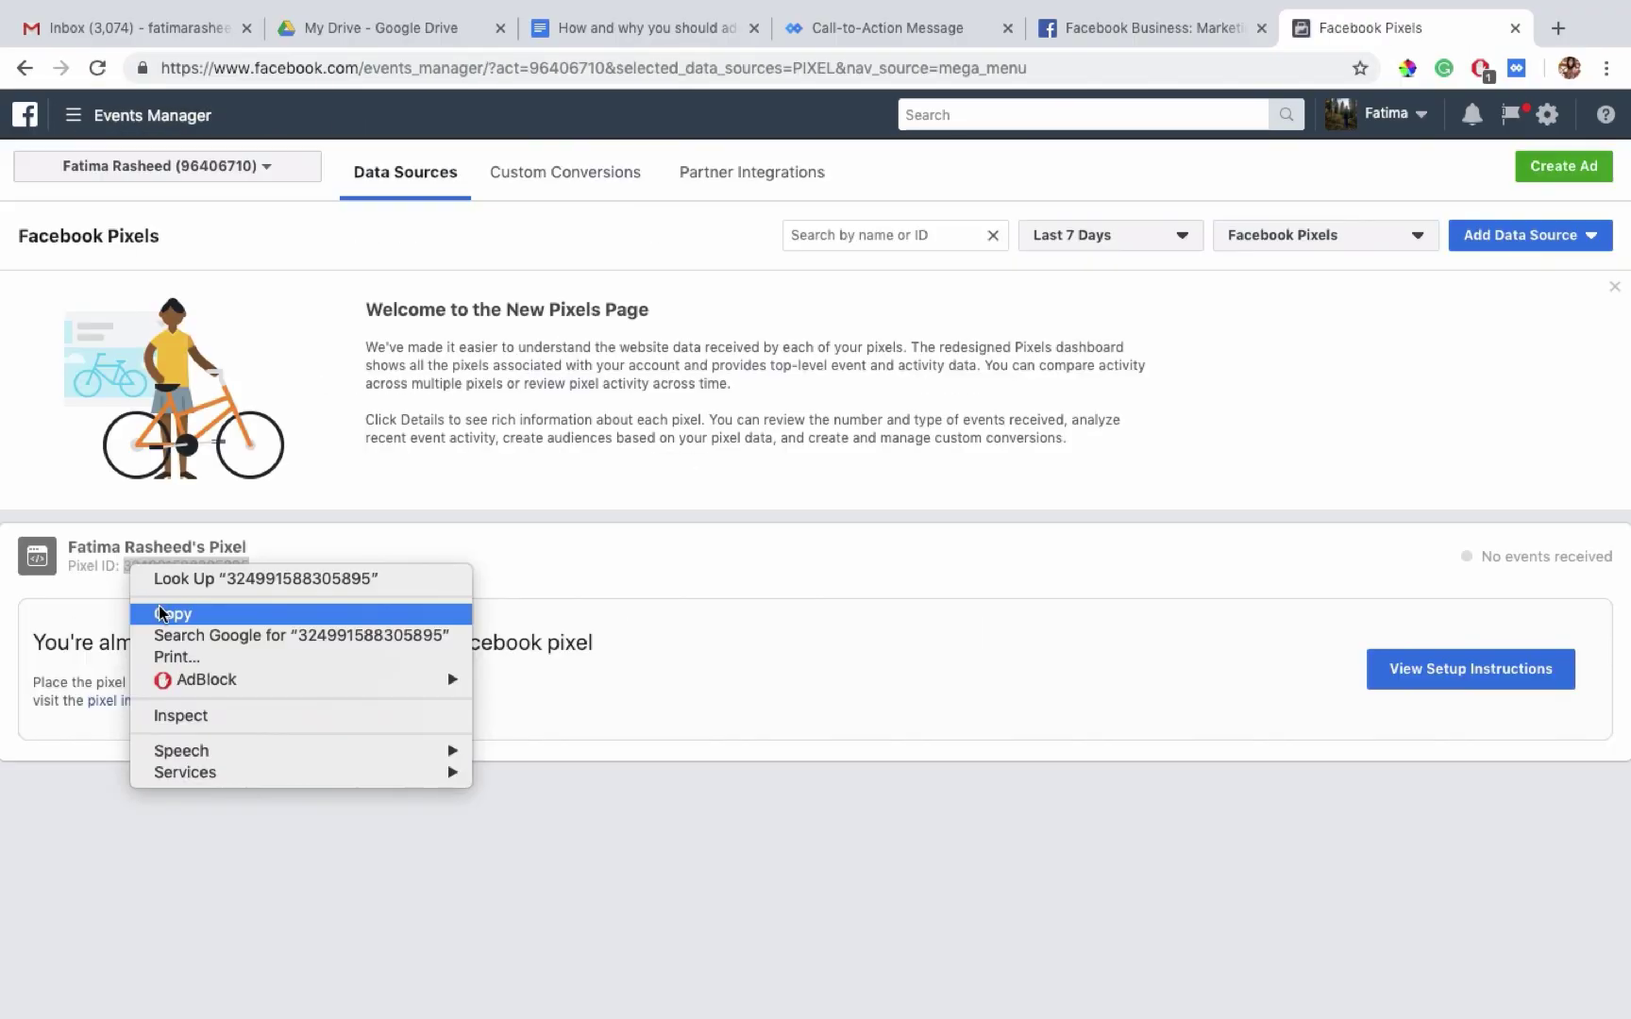
pyautogui.click(161, 608)
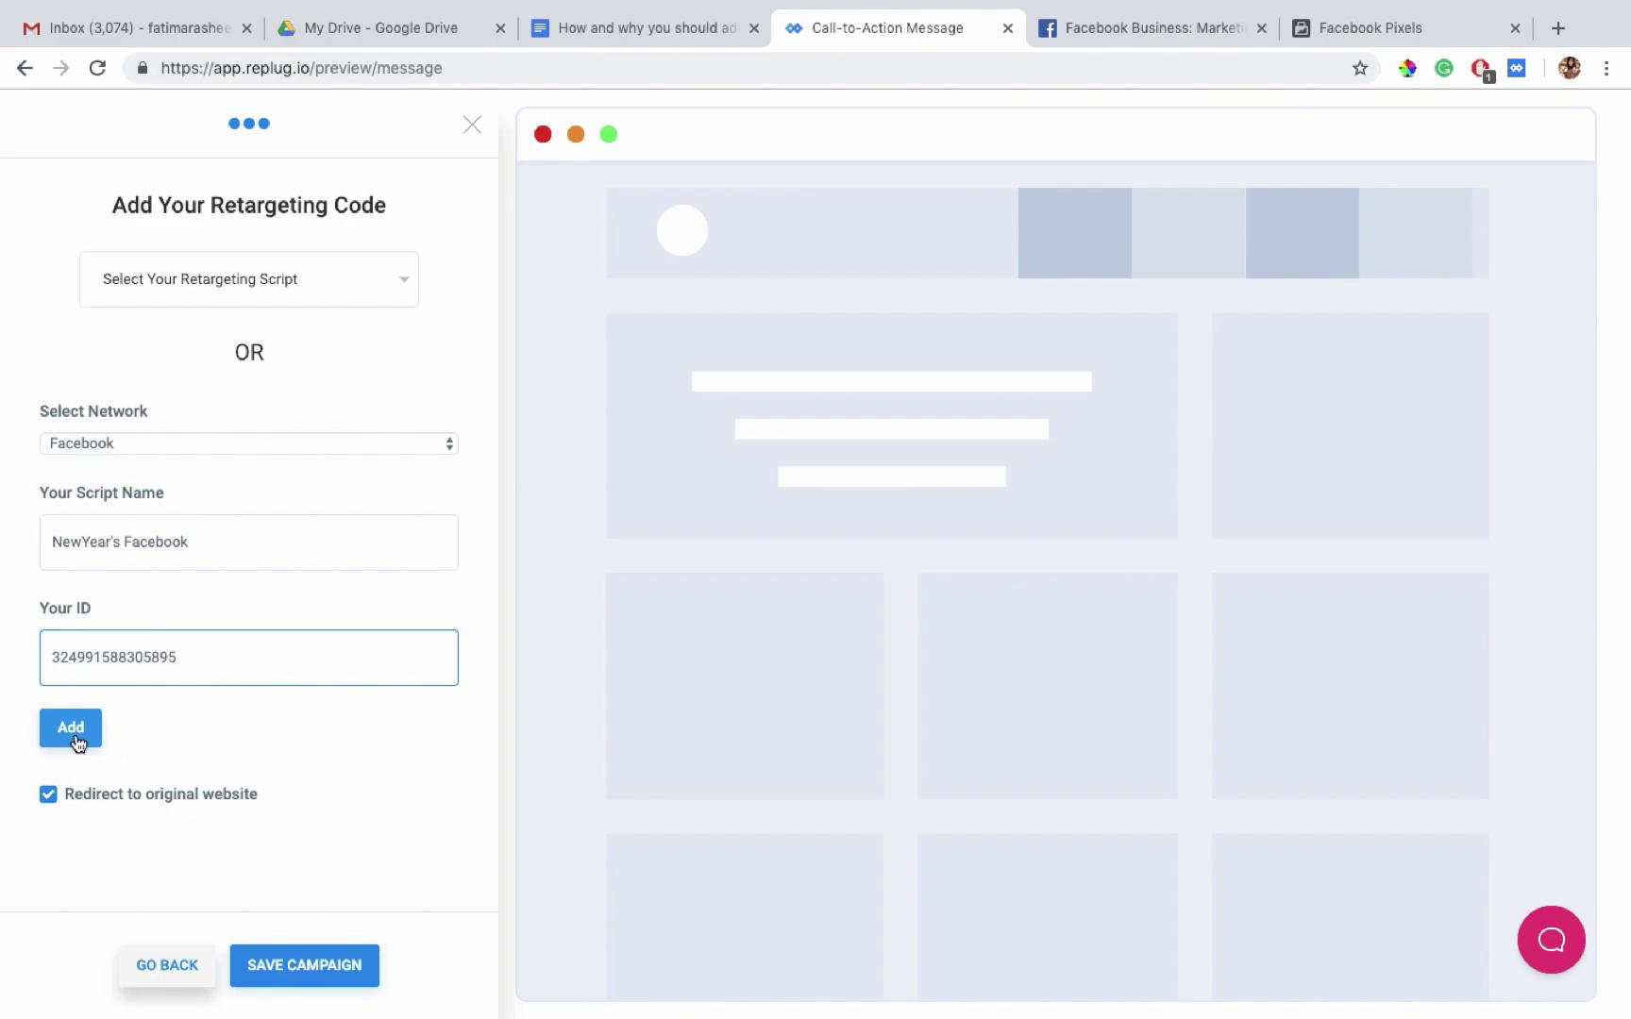
pyautogui.click(77, 735)
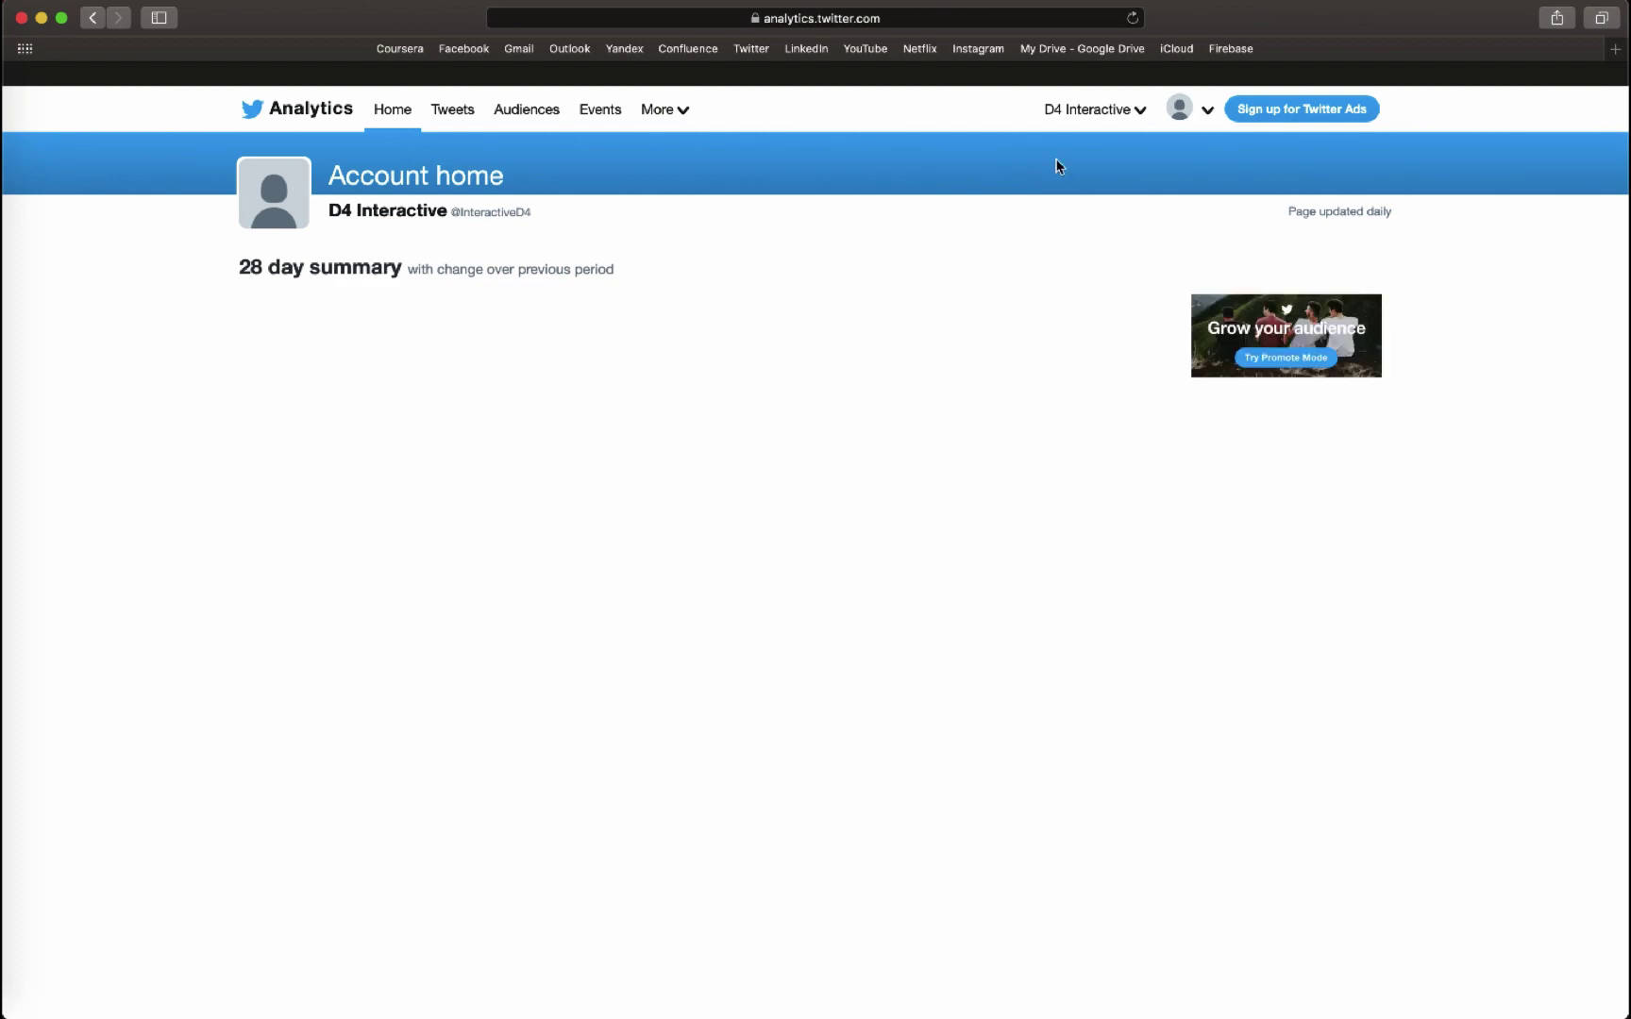
# - Open the Conversion tracking page in Twitter Analytics
pyautogui.click(670, 115)
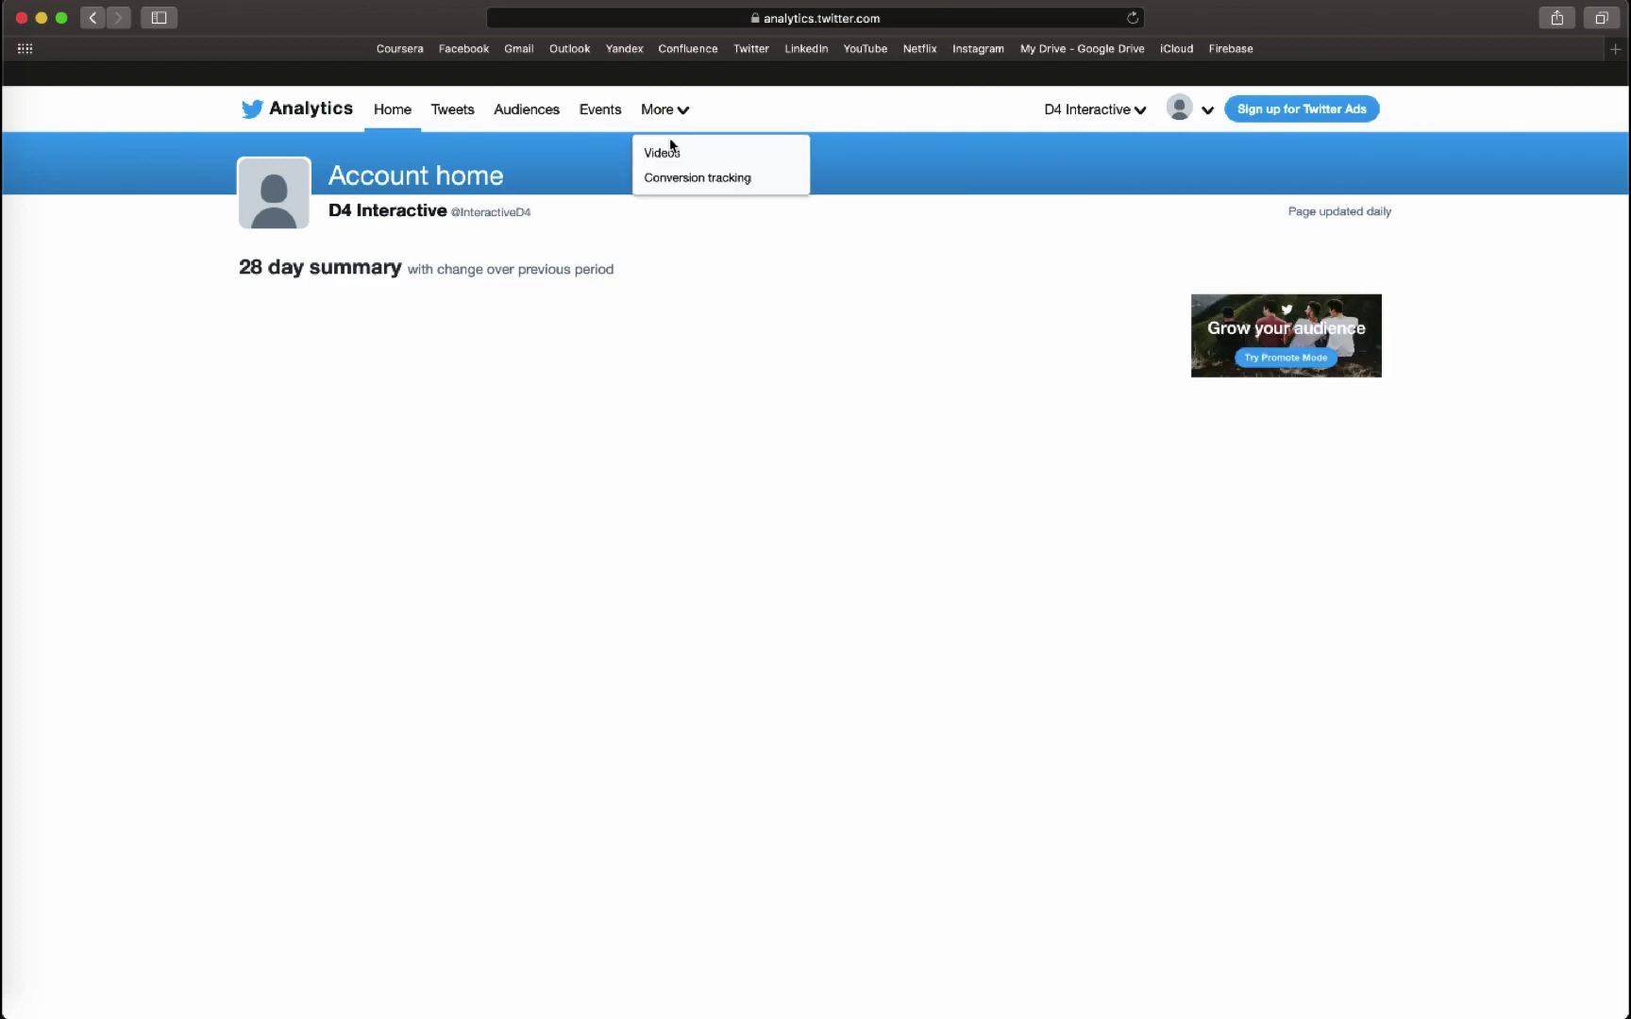
pyautogui.click(668, 177)
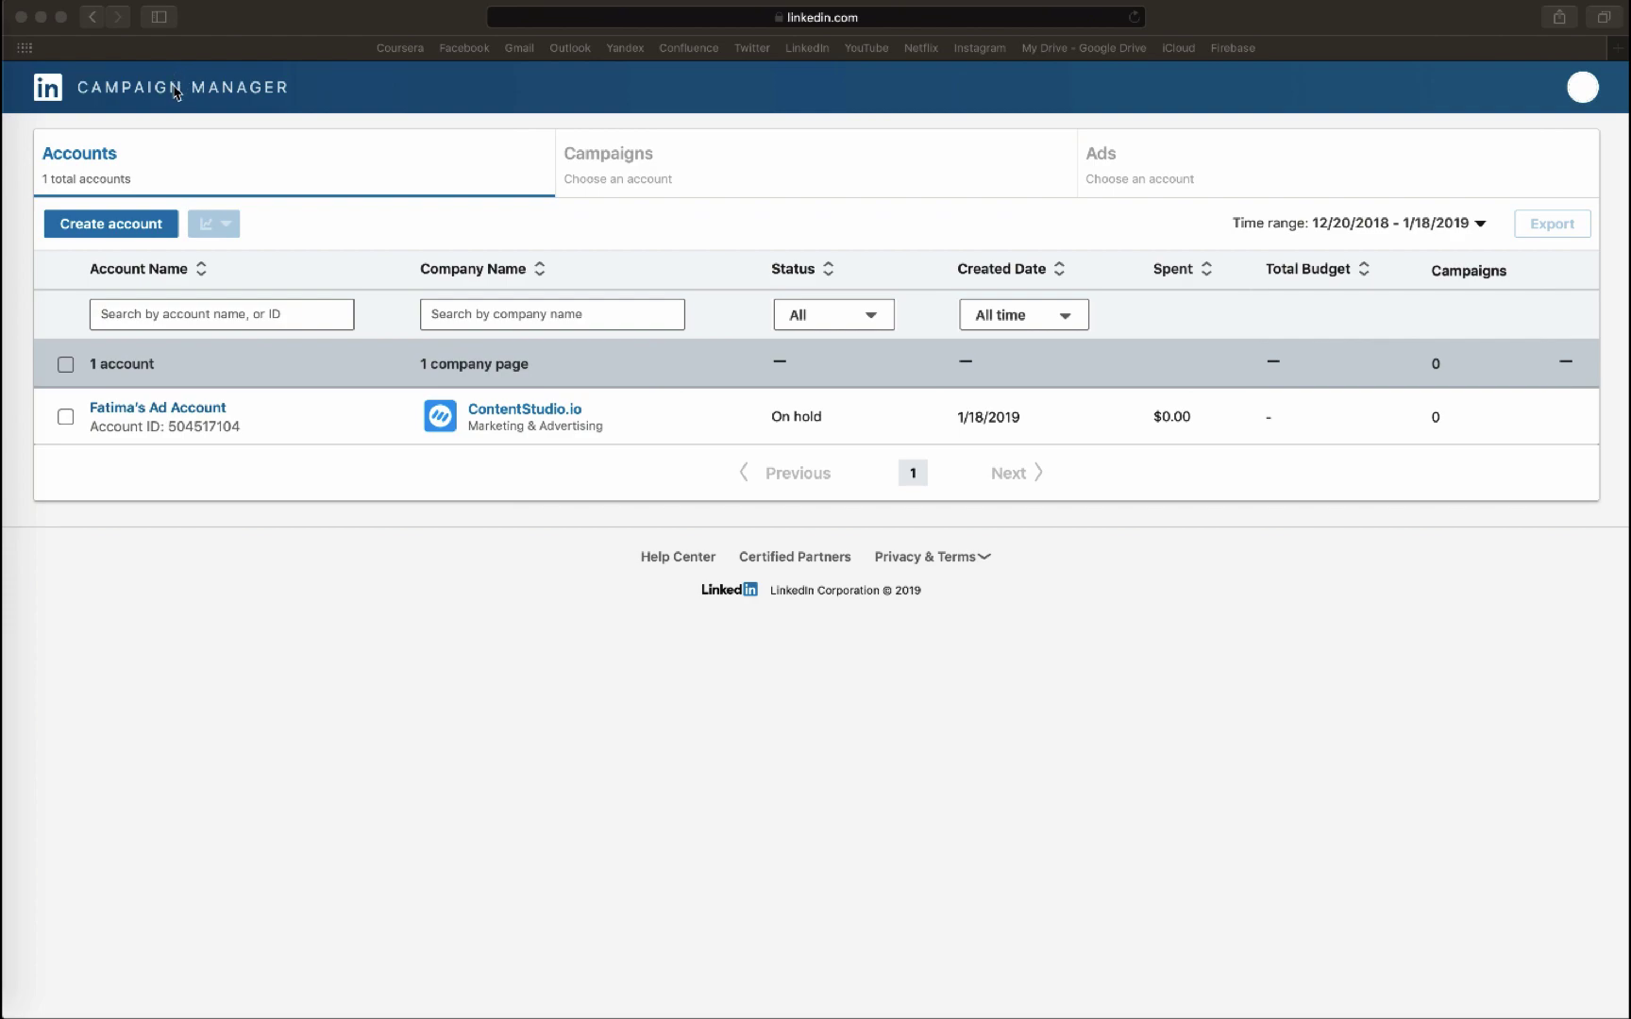
# - Copy the partner ID from the contentstudio.io Insight Tag on LinkedIn's Conversions page
pyautogui.click(178, 94)
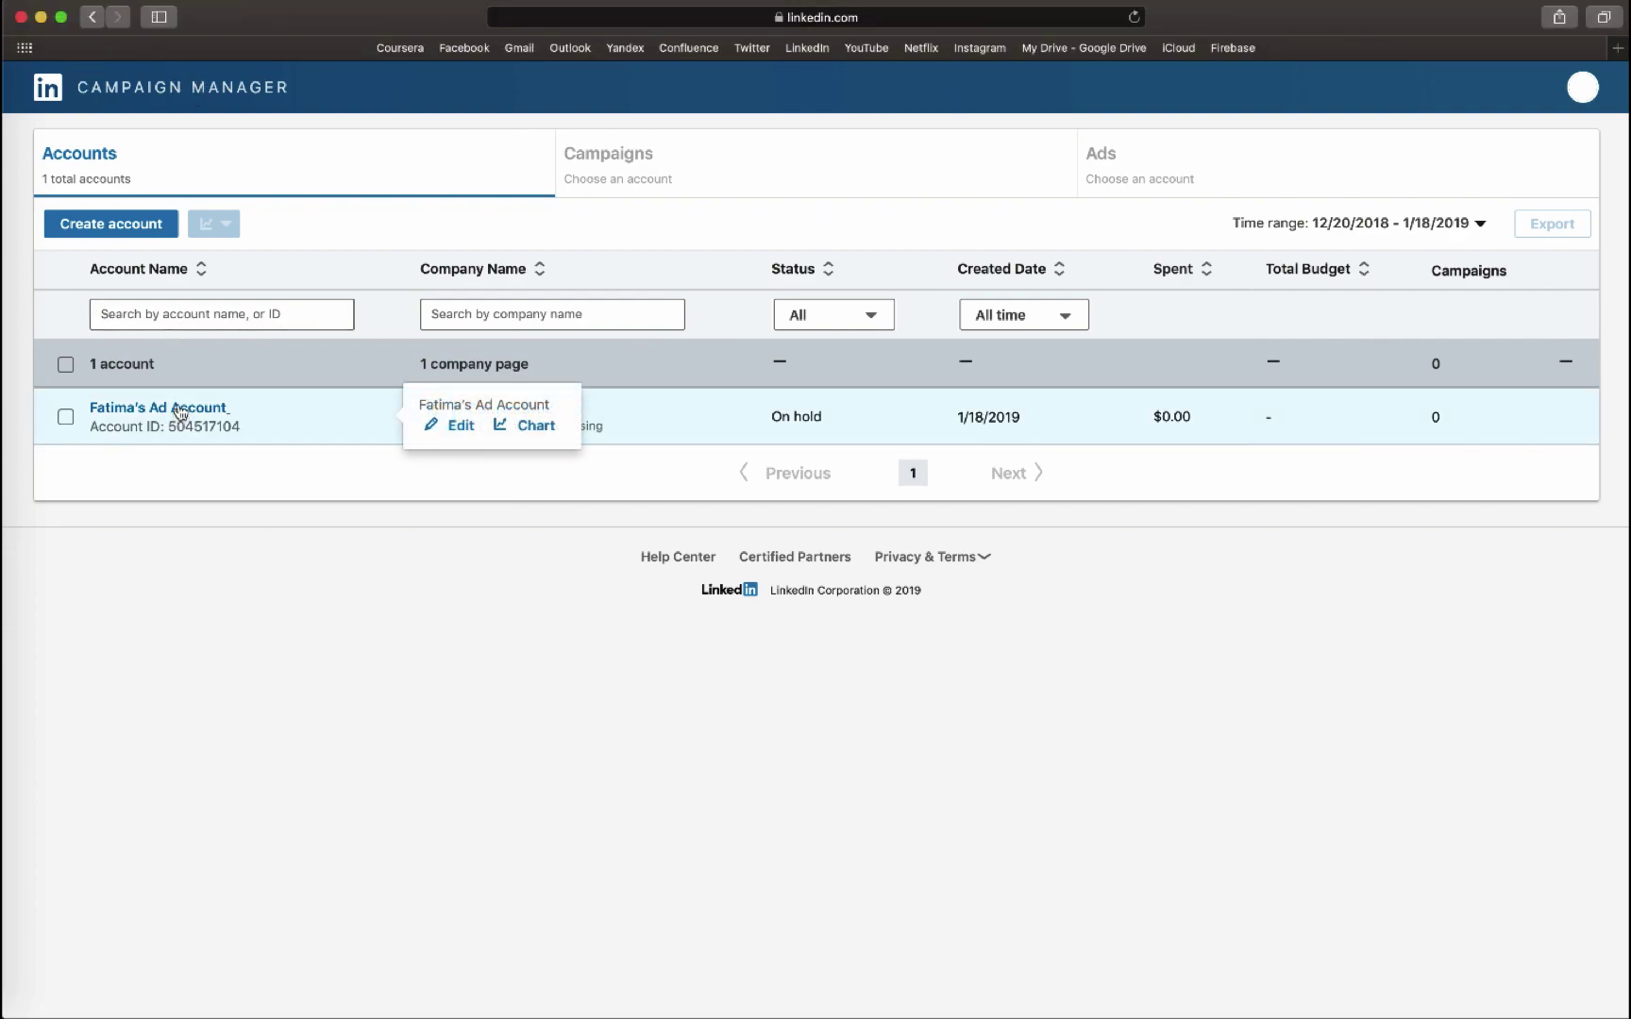
pyautogui.click(179, 416)
pyautogui.click(577, 248)
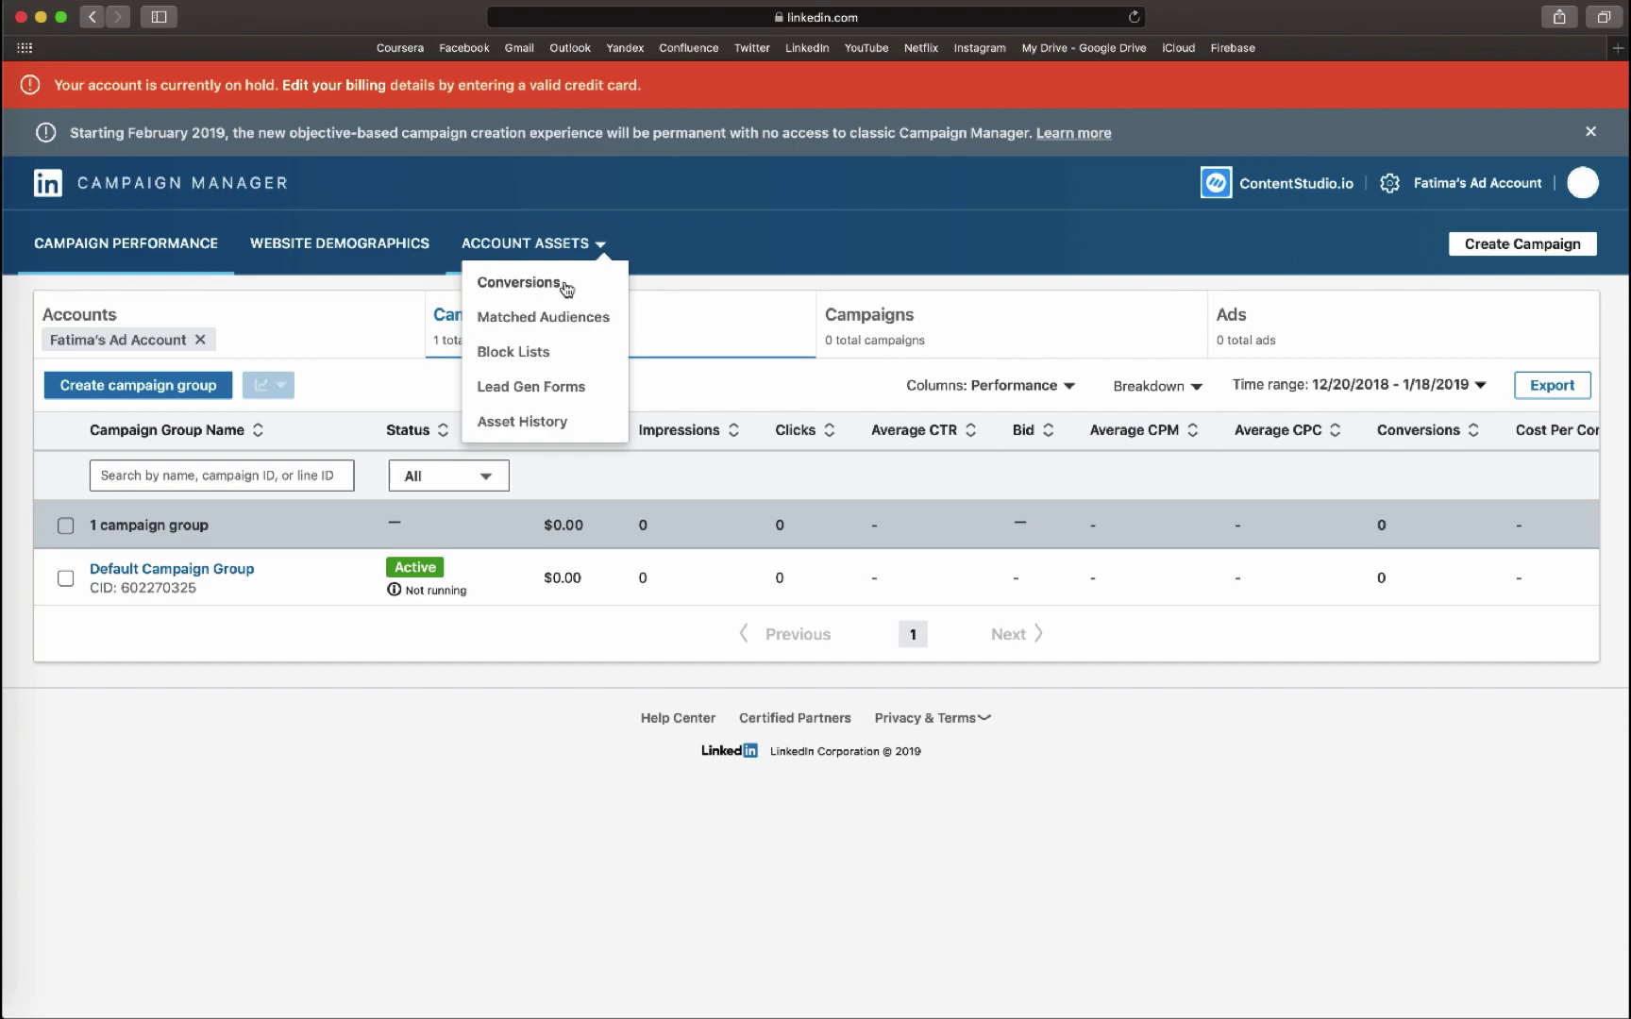
pyautogui.click(566, 286)
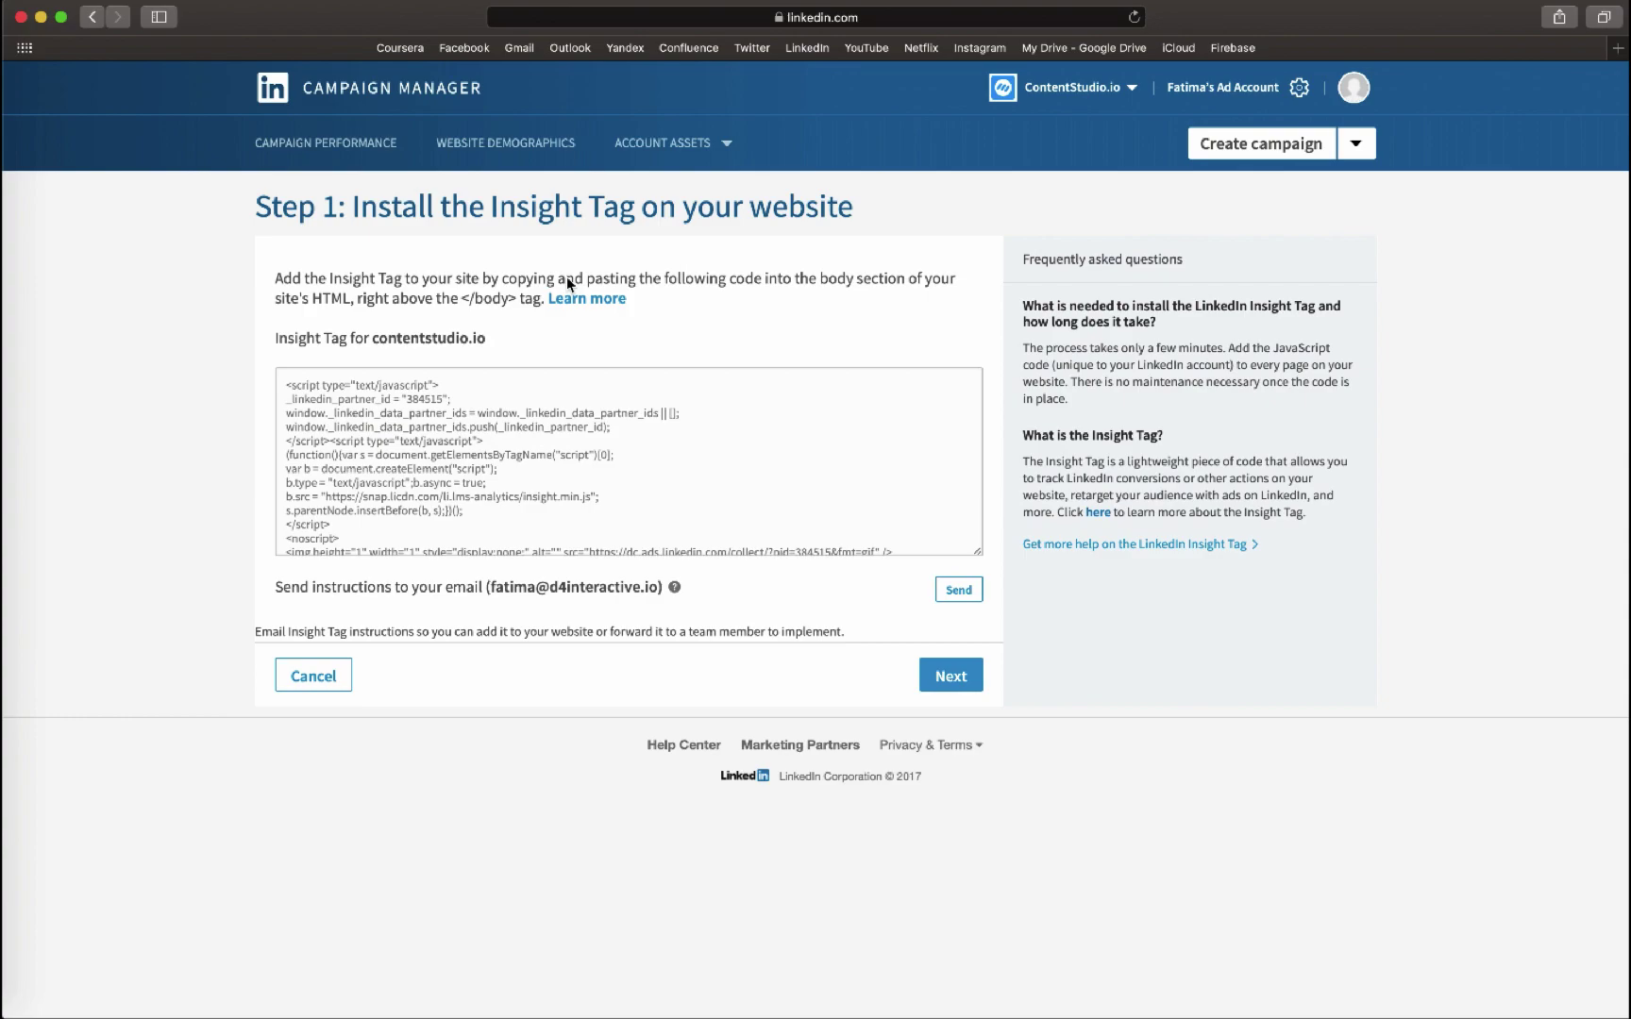
pyautogui.doubleClick(434, 398)
pyautogui.press('super+c')
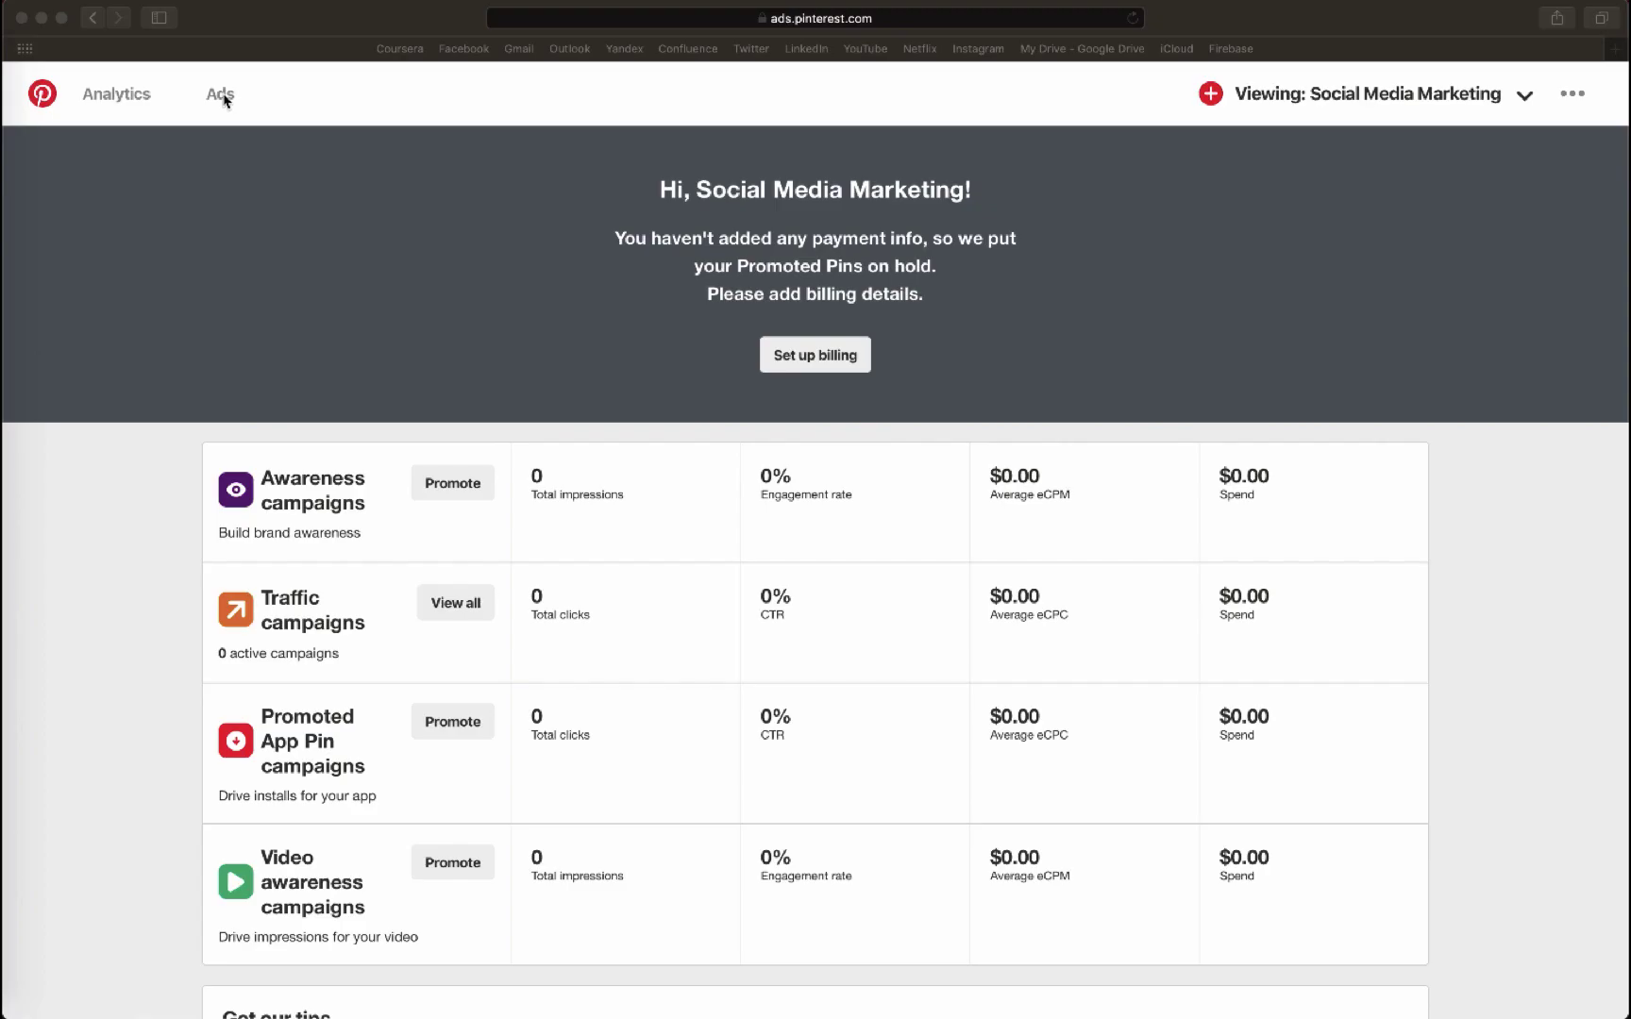
pyautogui.click(224, 97)
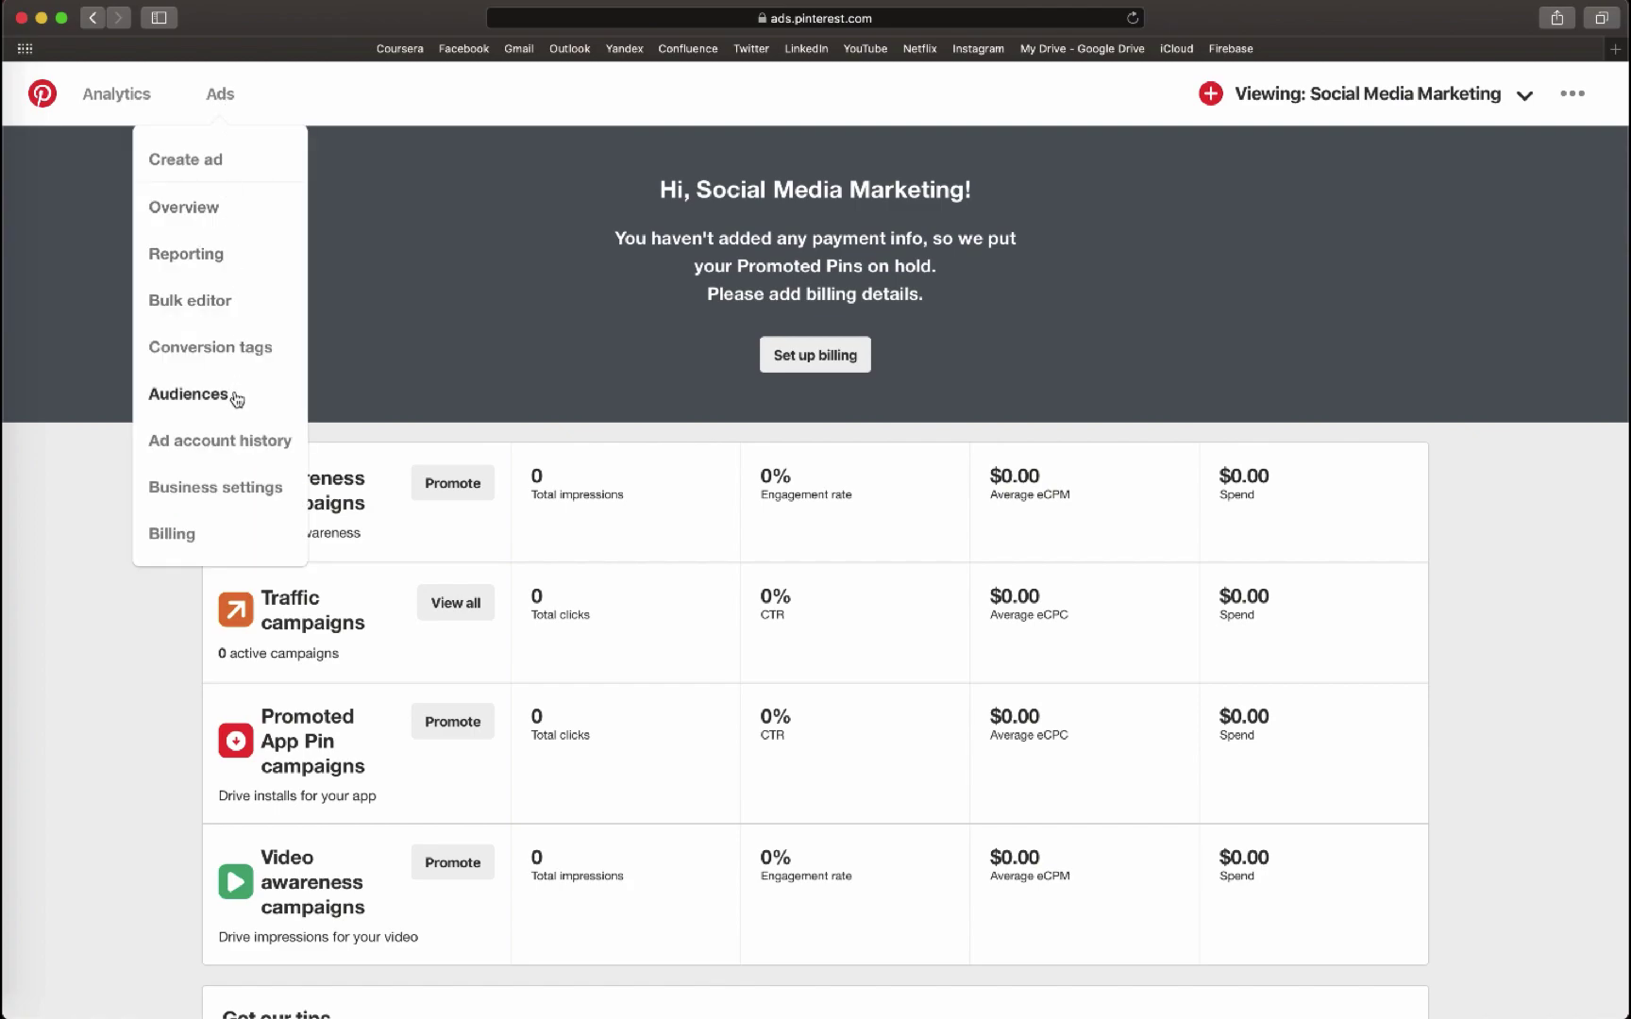
# - Select the unique tag ID of Pinterest conversion tag 'Social Media Marketing Tag 1'
pyautogui.click(244, 358)
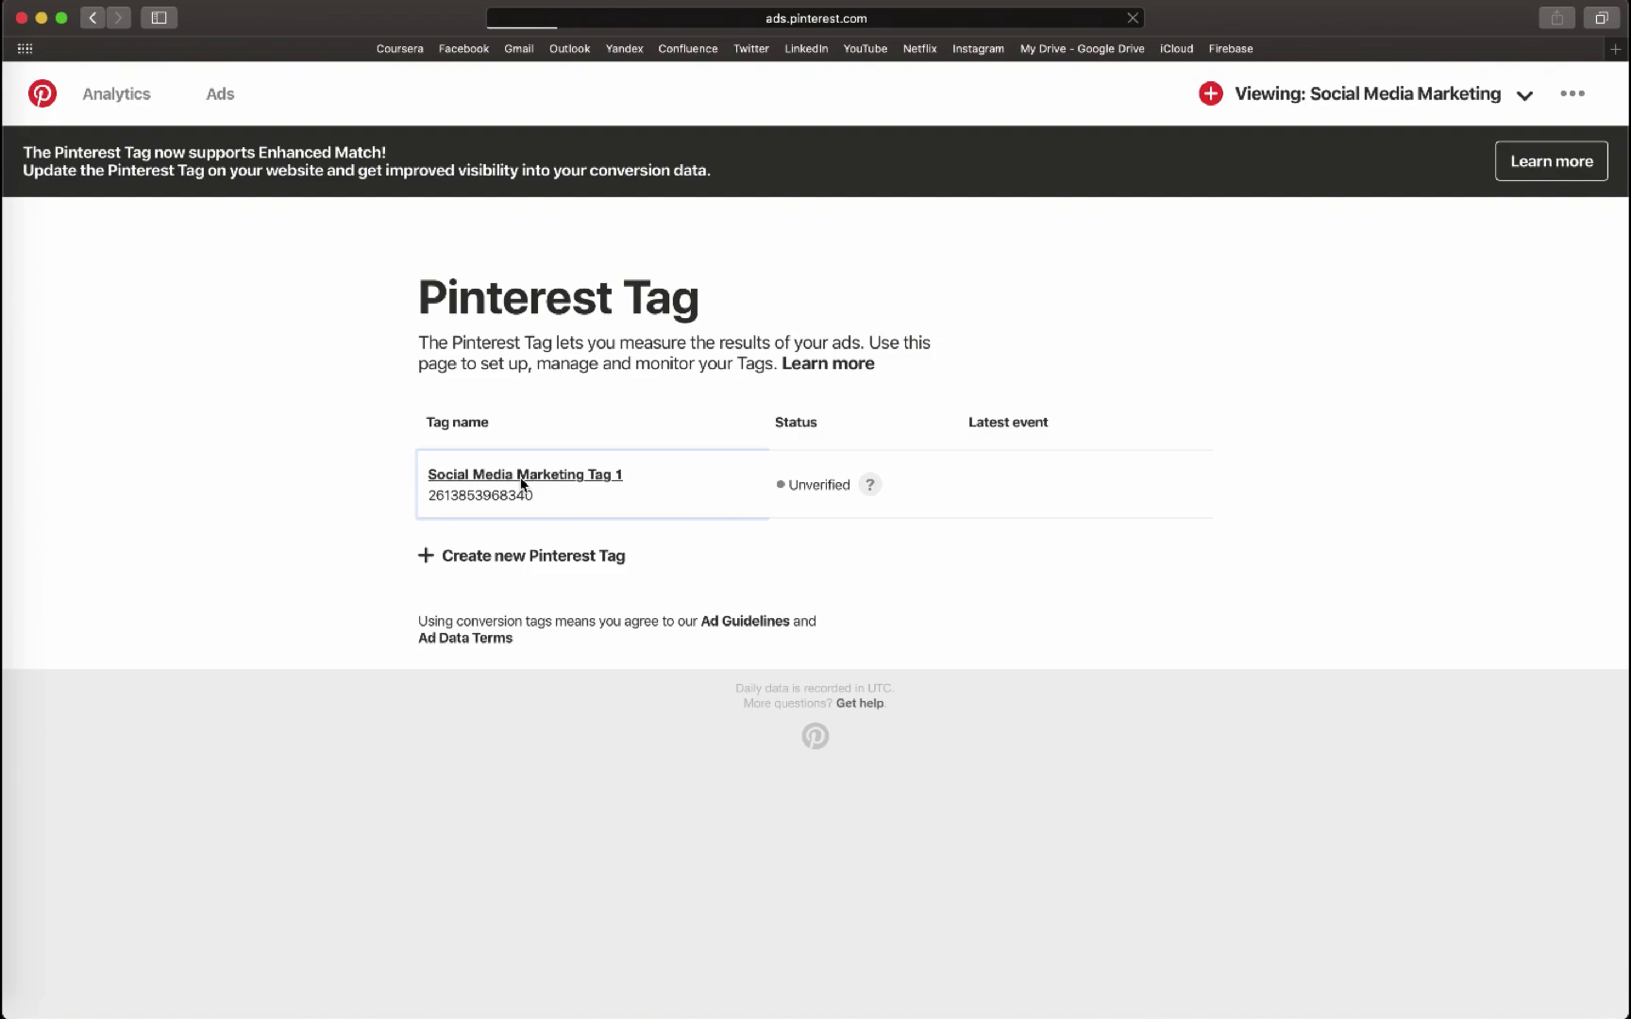
pyautogui.click(521, 477)
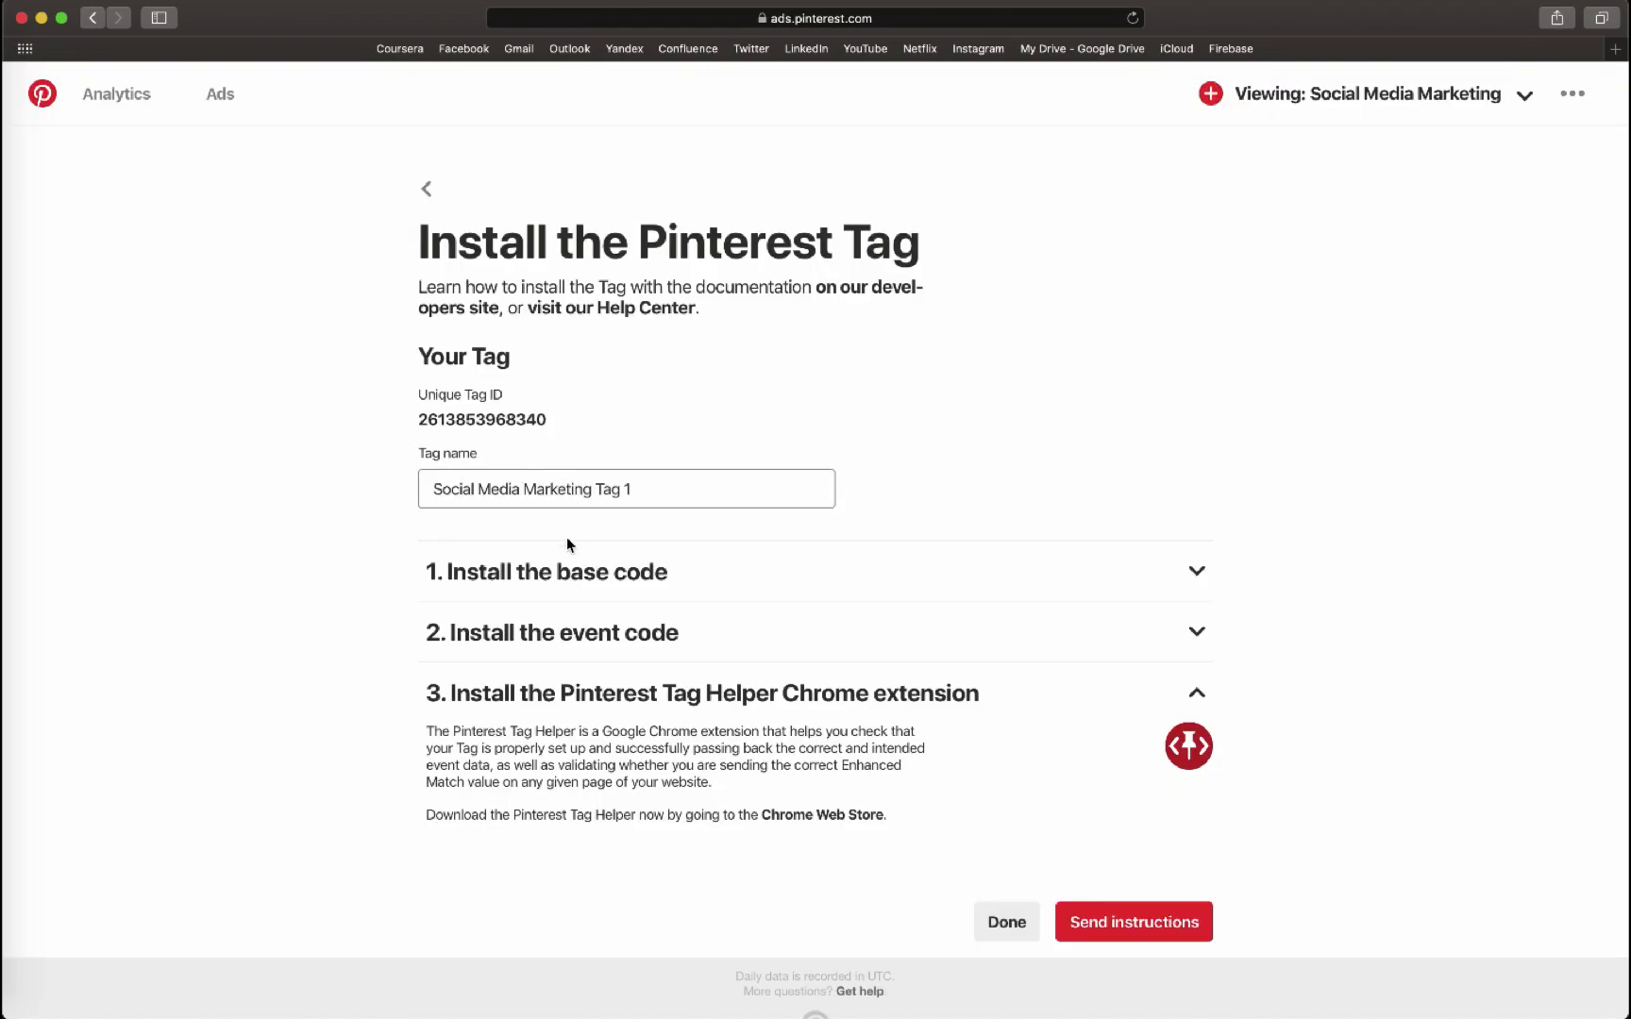
pyautogui.moveTo(419, 419); pyautogui.dragTo(613, 416)
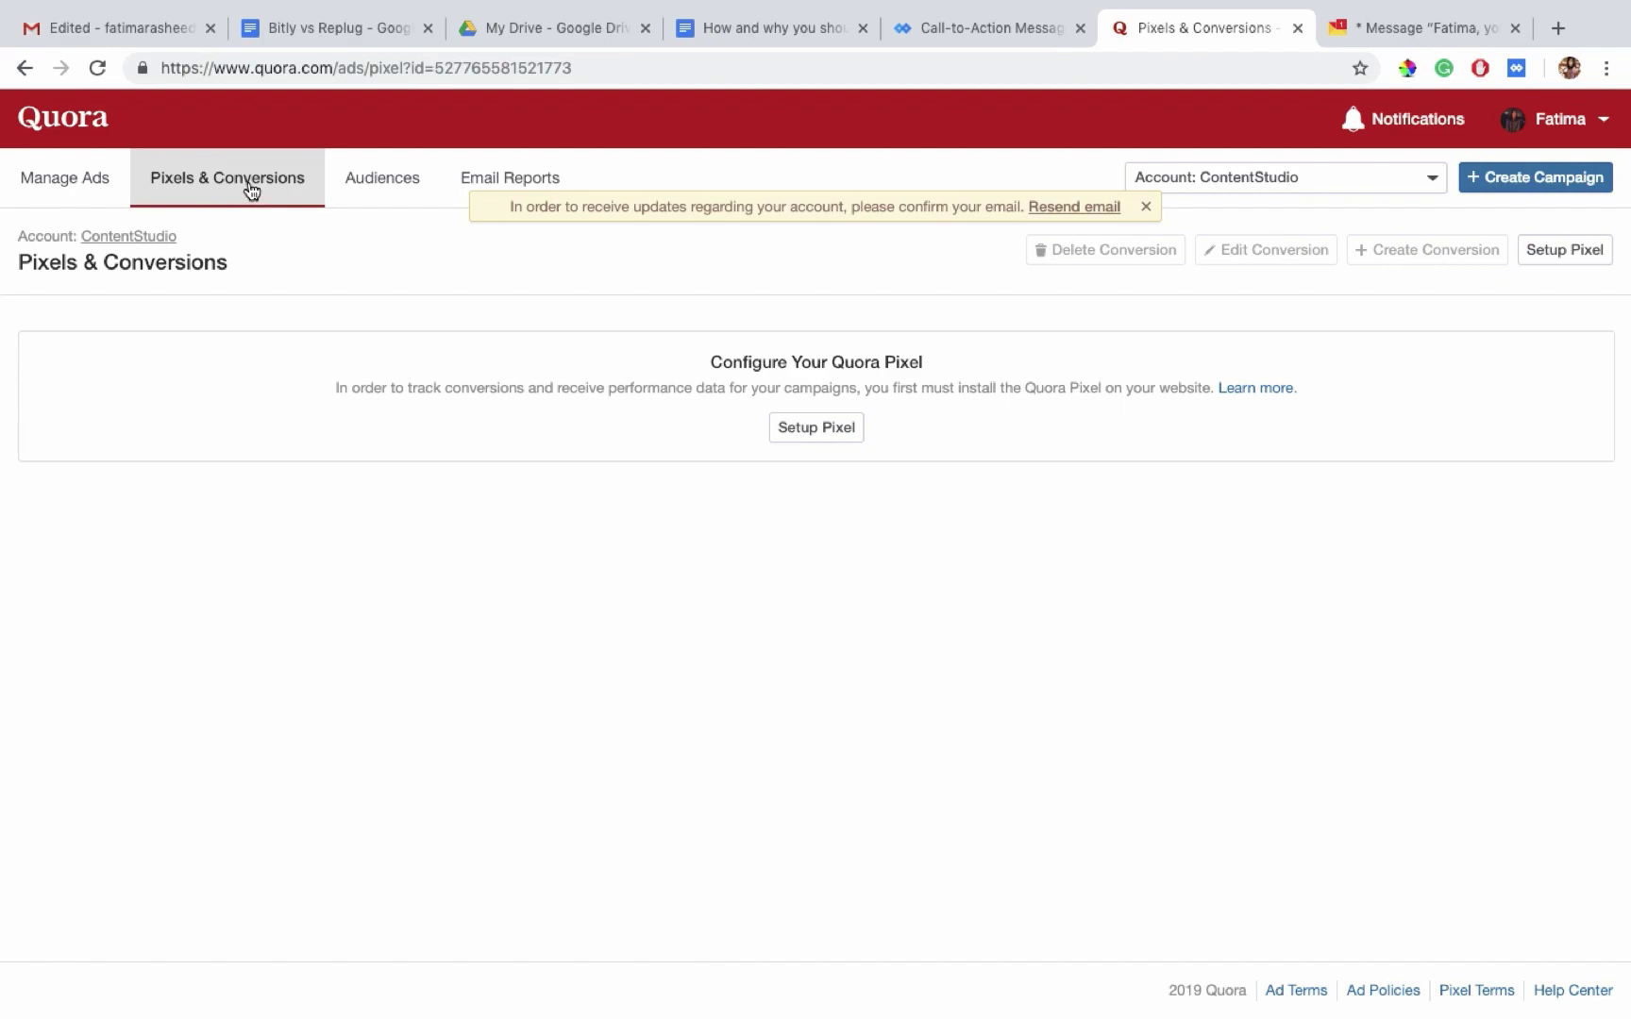
# - Copy Quora's base pixel code from the Setup Pixel step in Pixels & Conversions
pyautogui.click(251, 190)
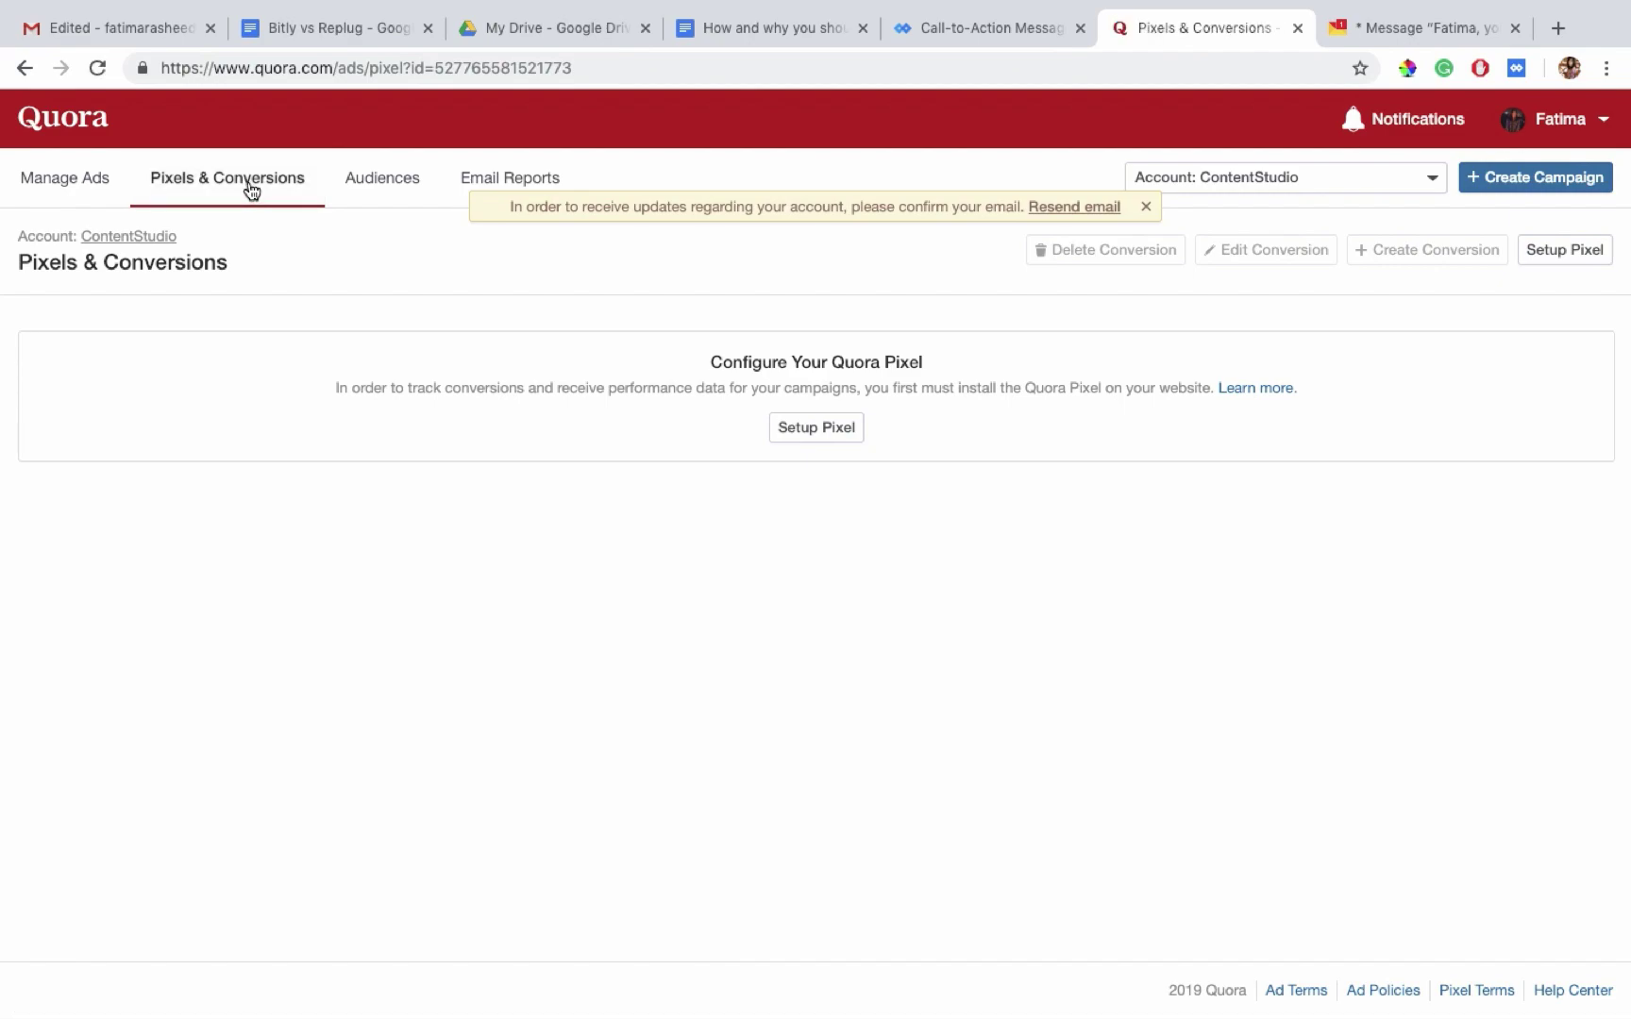
pyautogui.click(798, 431)
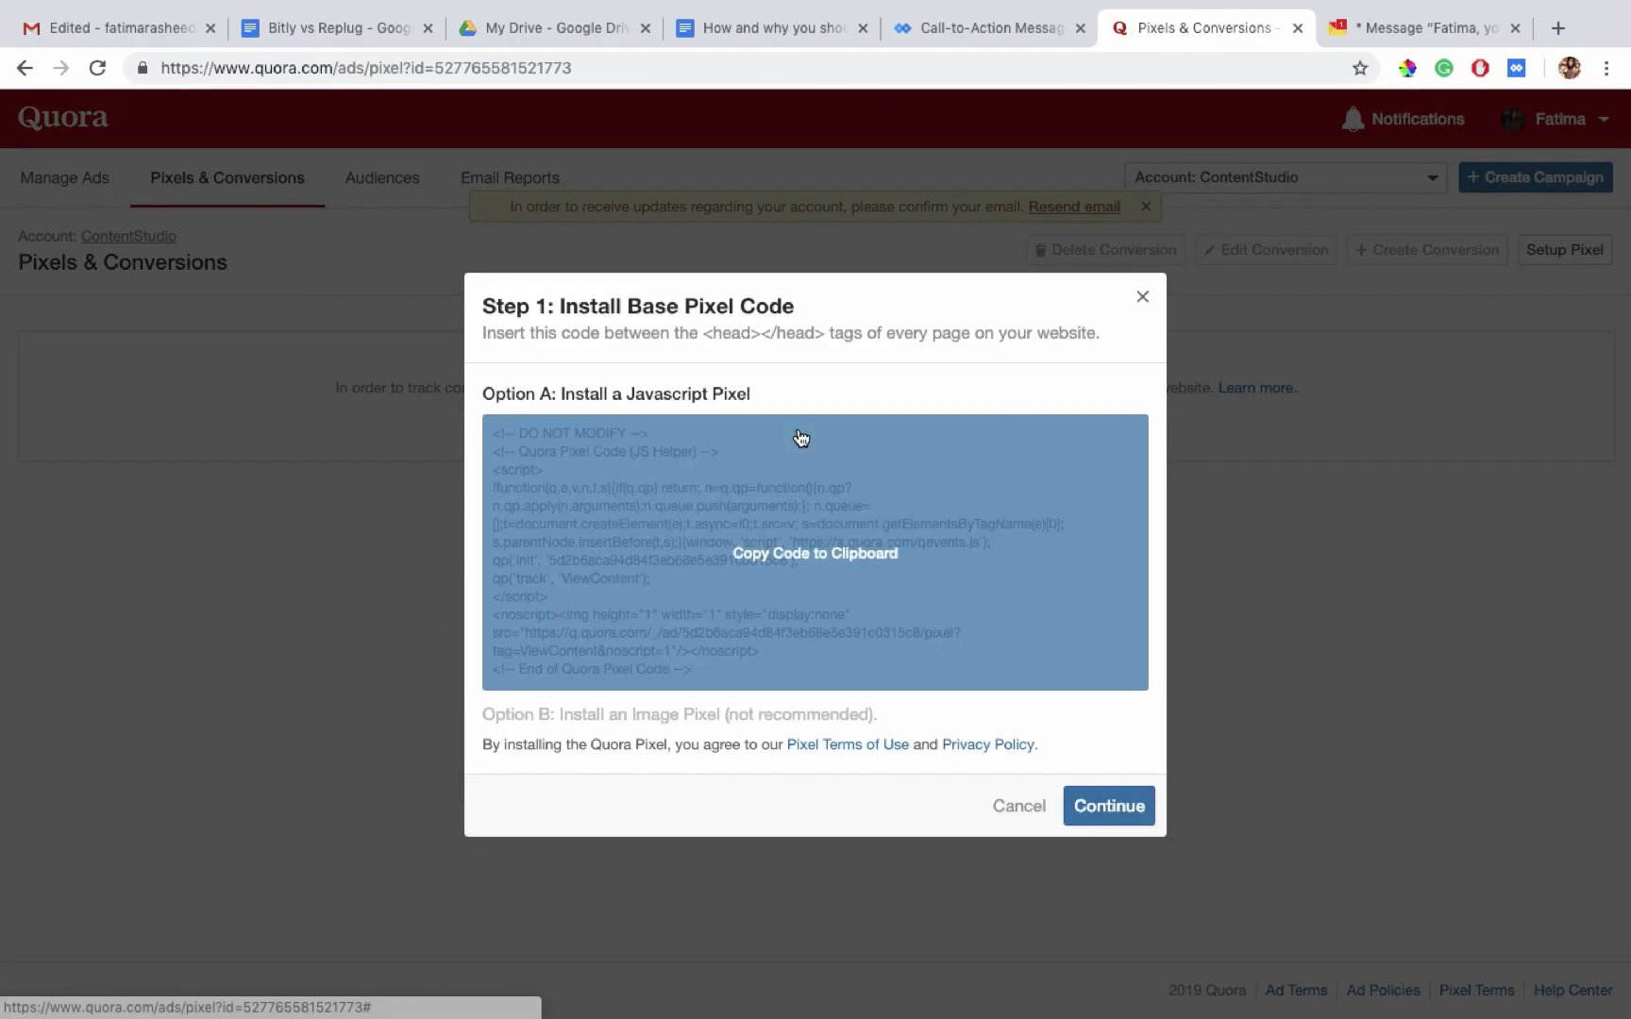
pyautogui.click(773, 596)
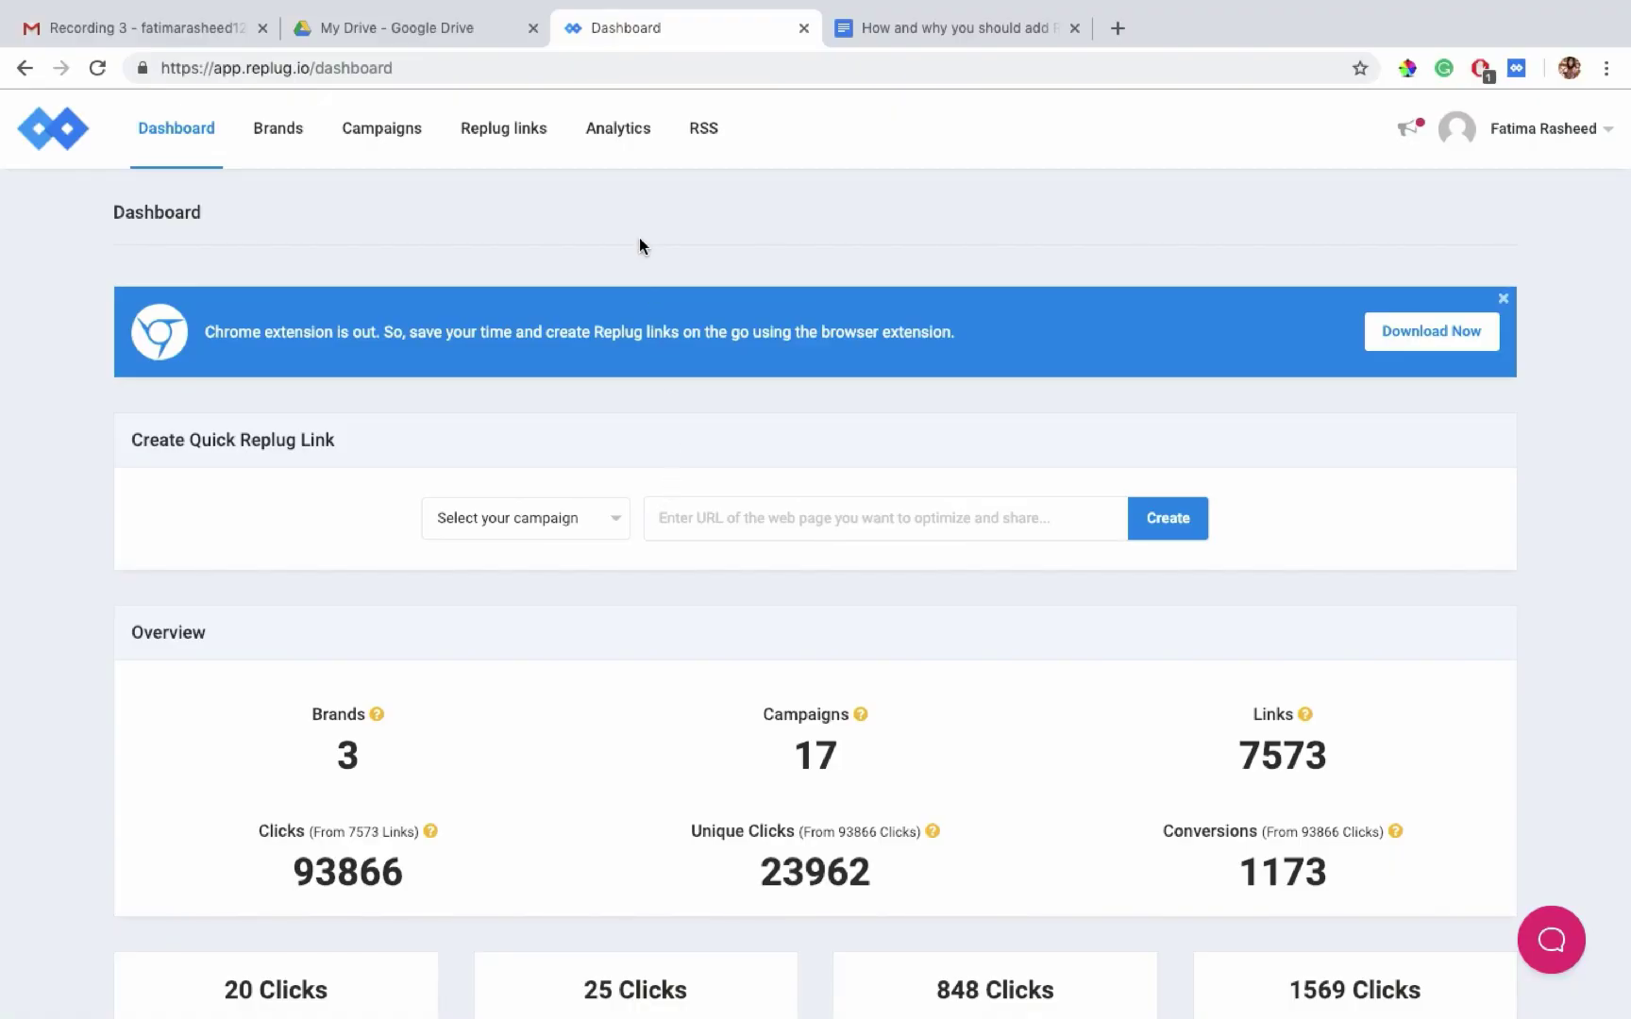
# - Show Replug's Analytics list with links, clicks and conversions for all three brands
pyautogui.click(615, 127)
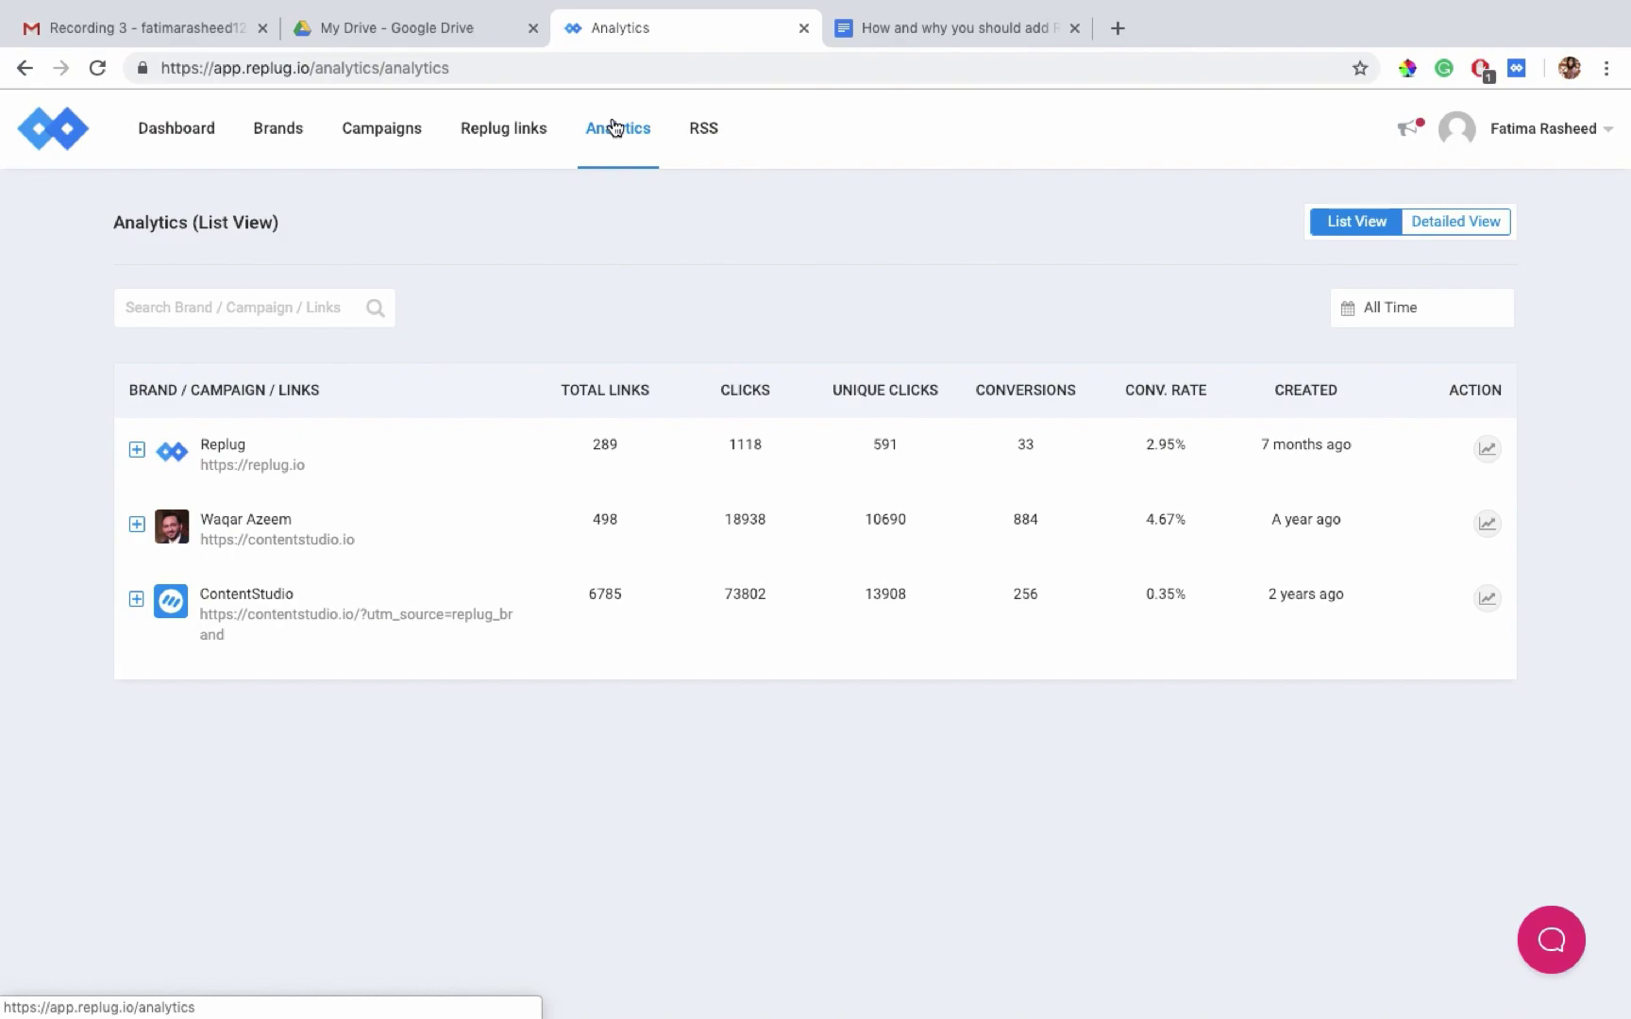